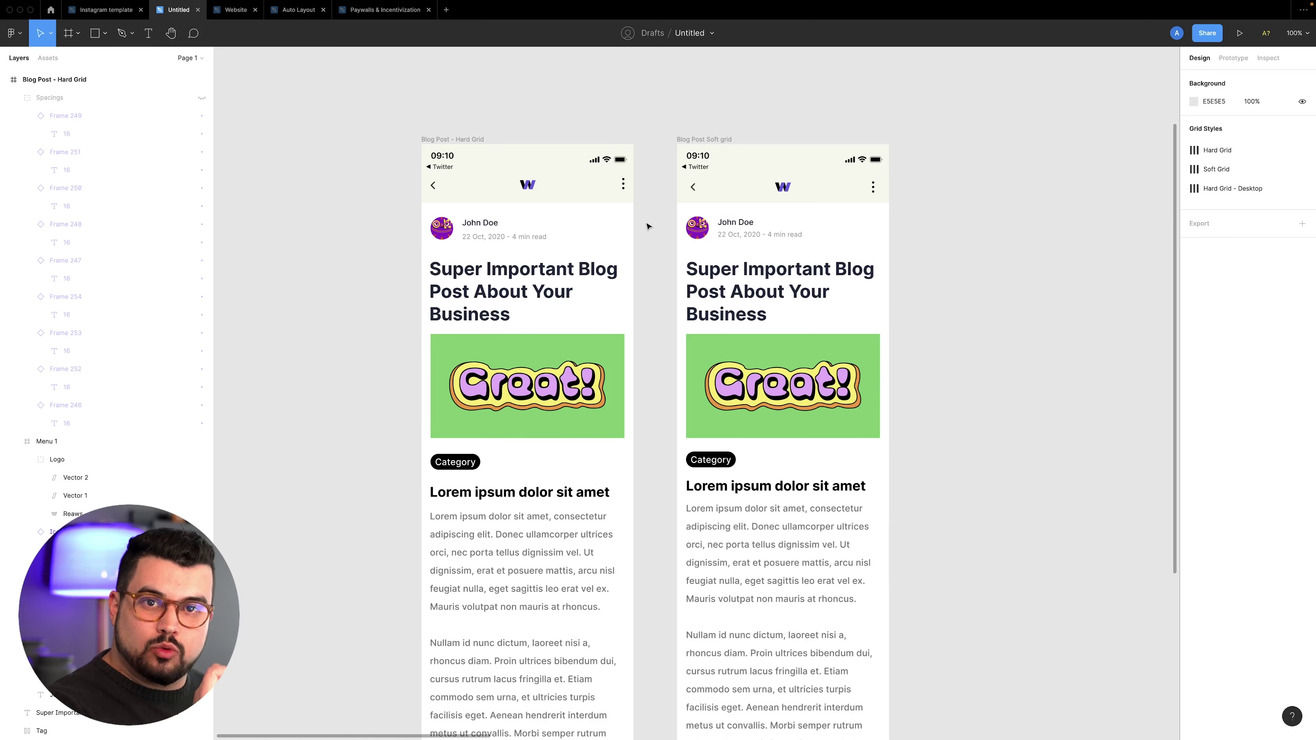
# Make the layout grids visible with the Blog Post - Hard Grid frame selected
pyautogui.click(630, 237)
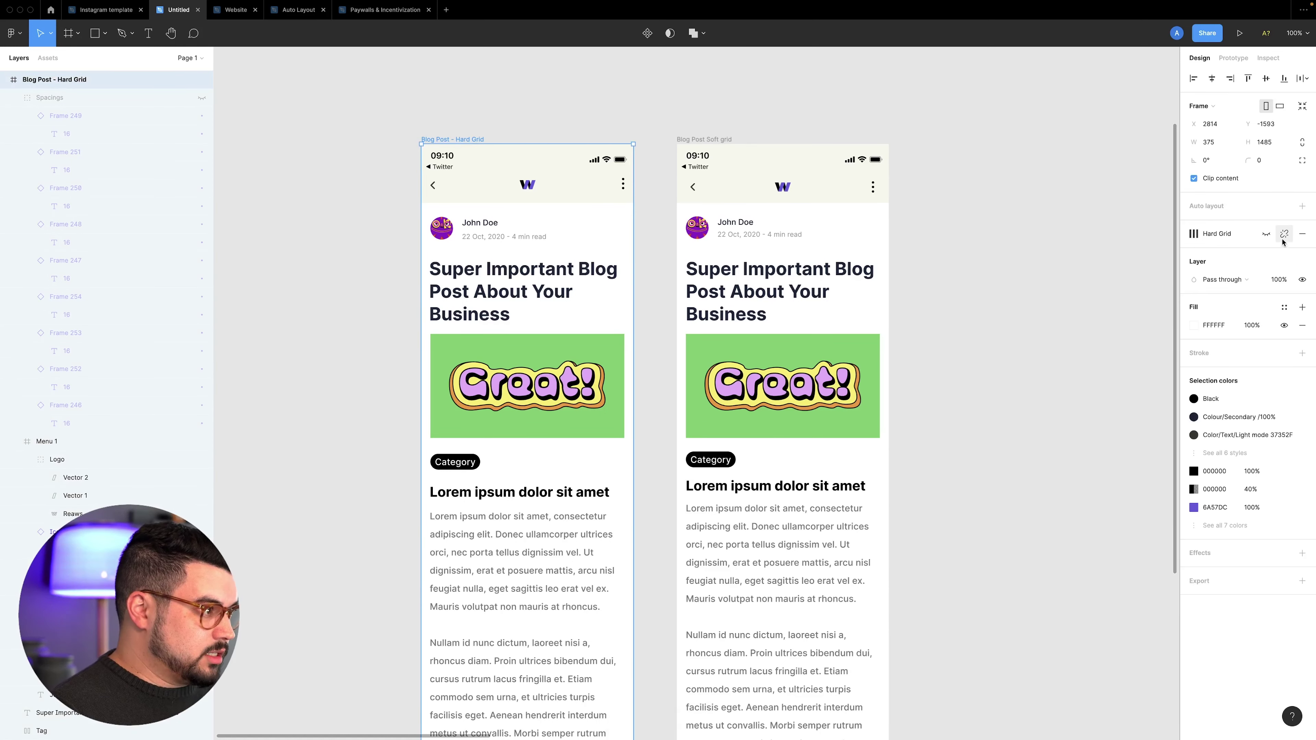
pyautogui.click(1267, 236)
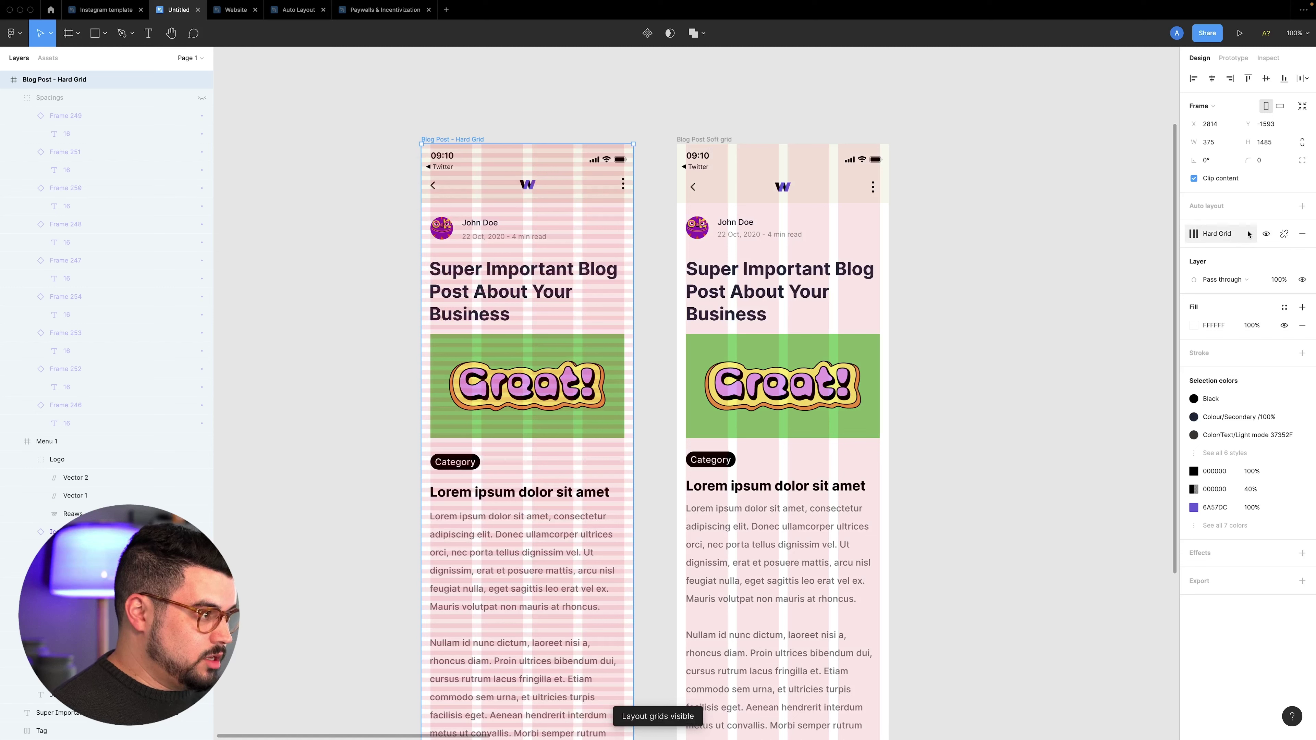
# Detach the Hard Grid style from the frame and open the settings of its rows grid
pyautogui.click(1283, 237)
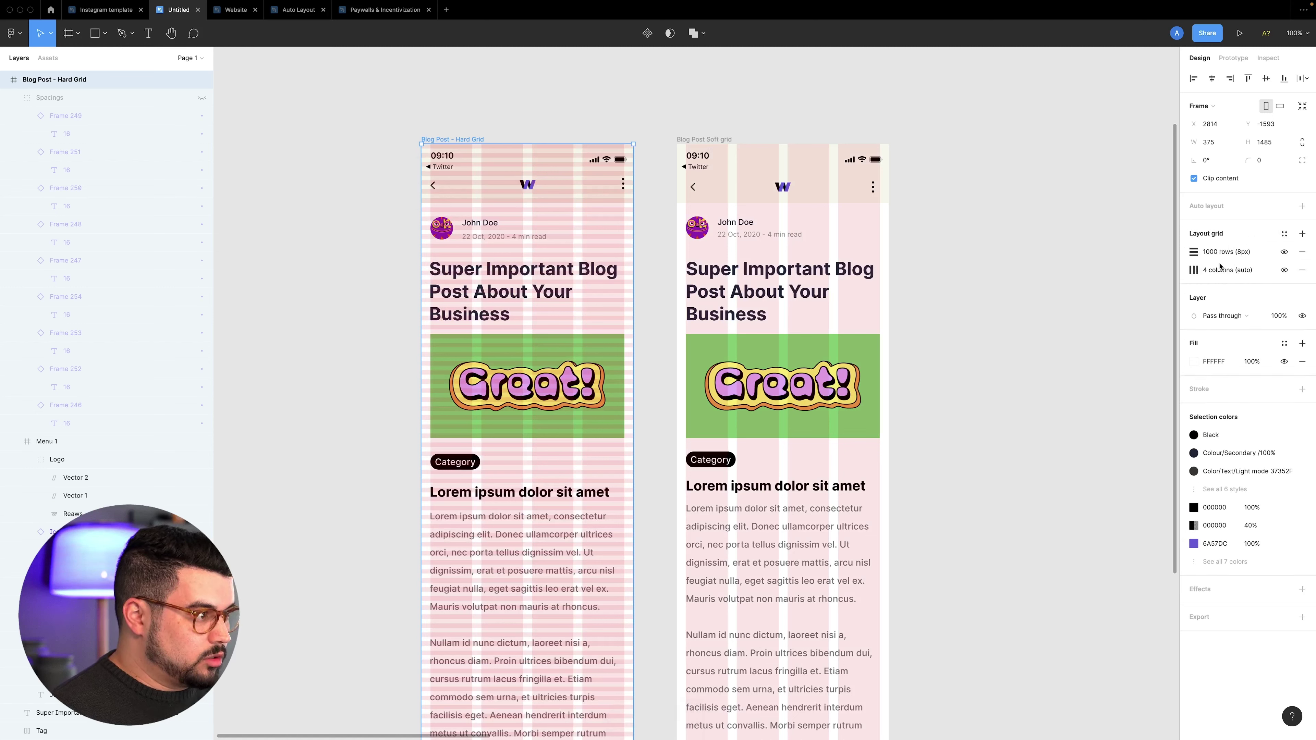
pyautogui.click(1193, 251)
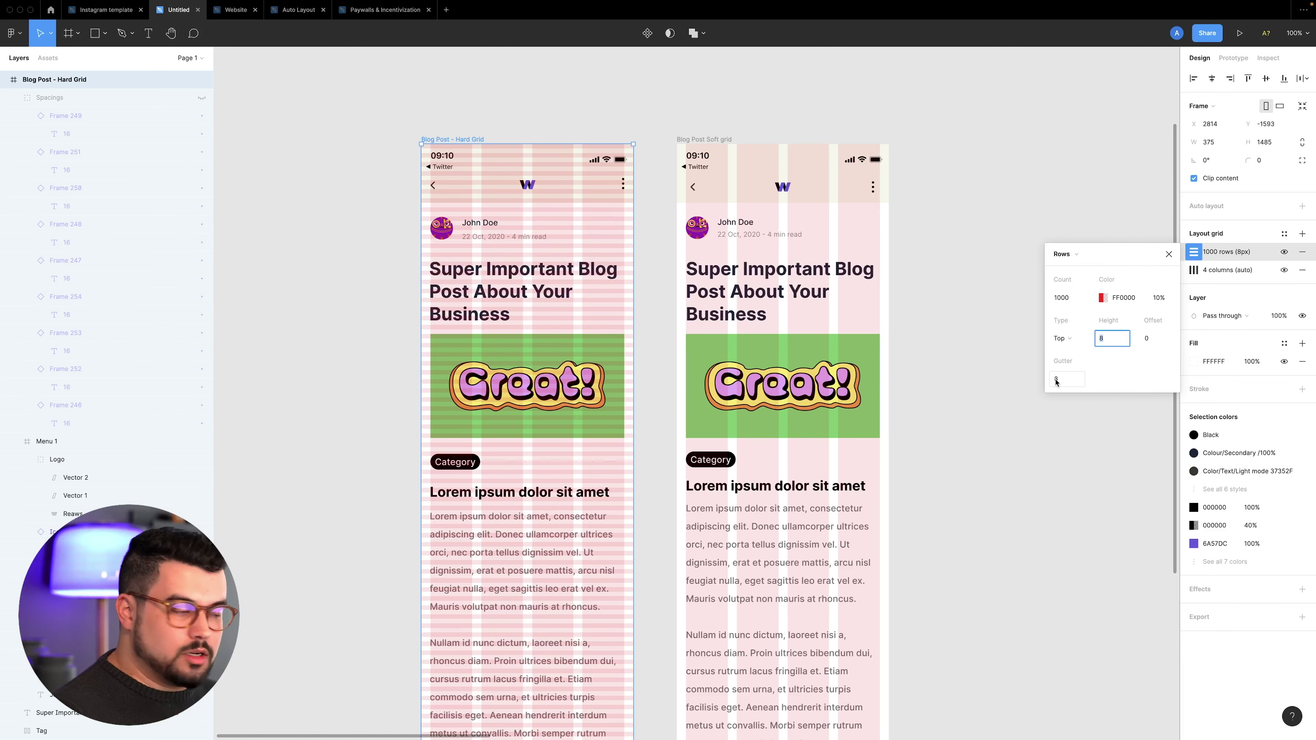
pyautogui.hscroll(-2, 713, 302)
pyautogui.click(712, 303)
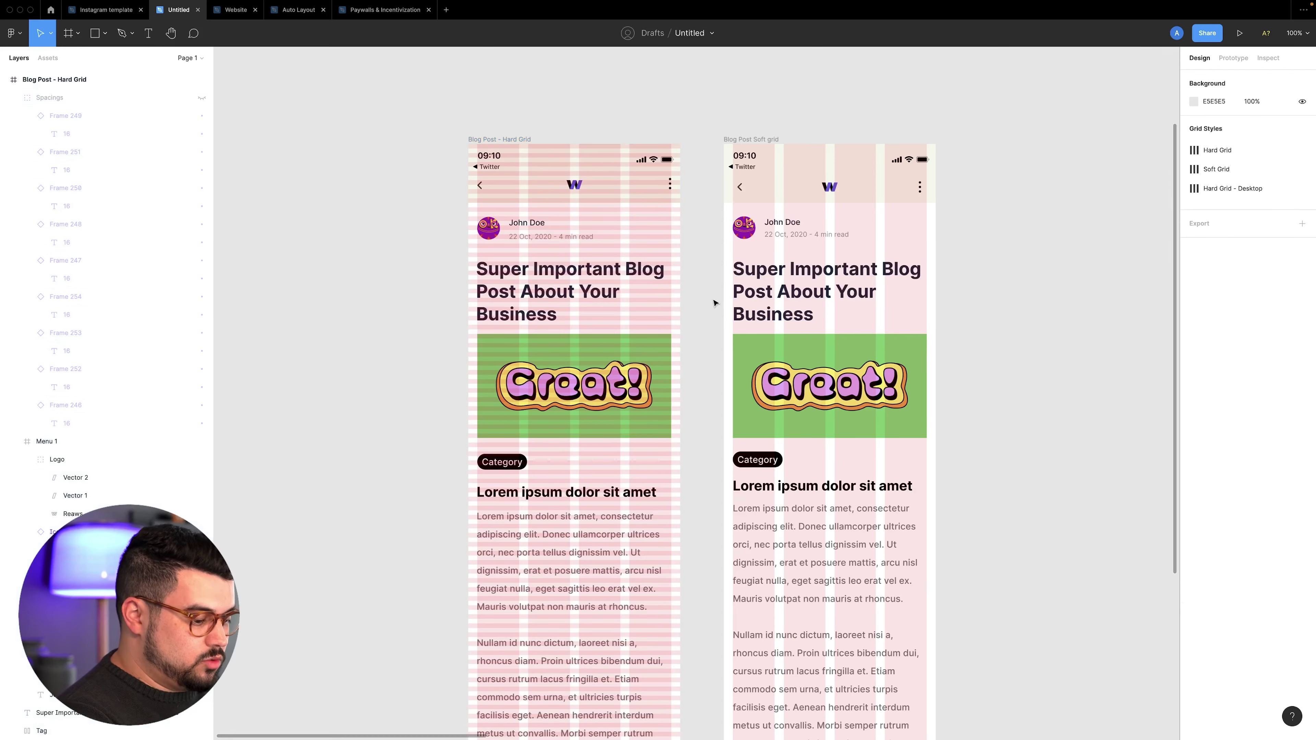
# Inspect how the title, date and author name in the Blog Post - Hard Grid frame sit on the rows grid
pyautogui.press('+')
pyautogui.scroll(6, 693, 297)
pyautogui.hscroll(-3, 693, 297)
pyautogui.click(634, 459)
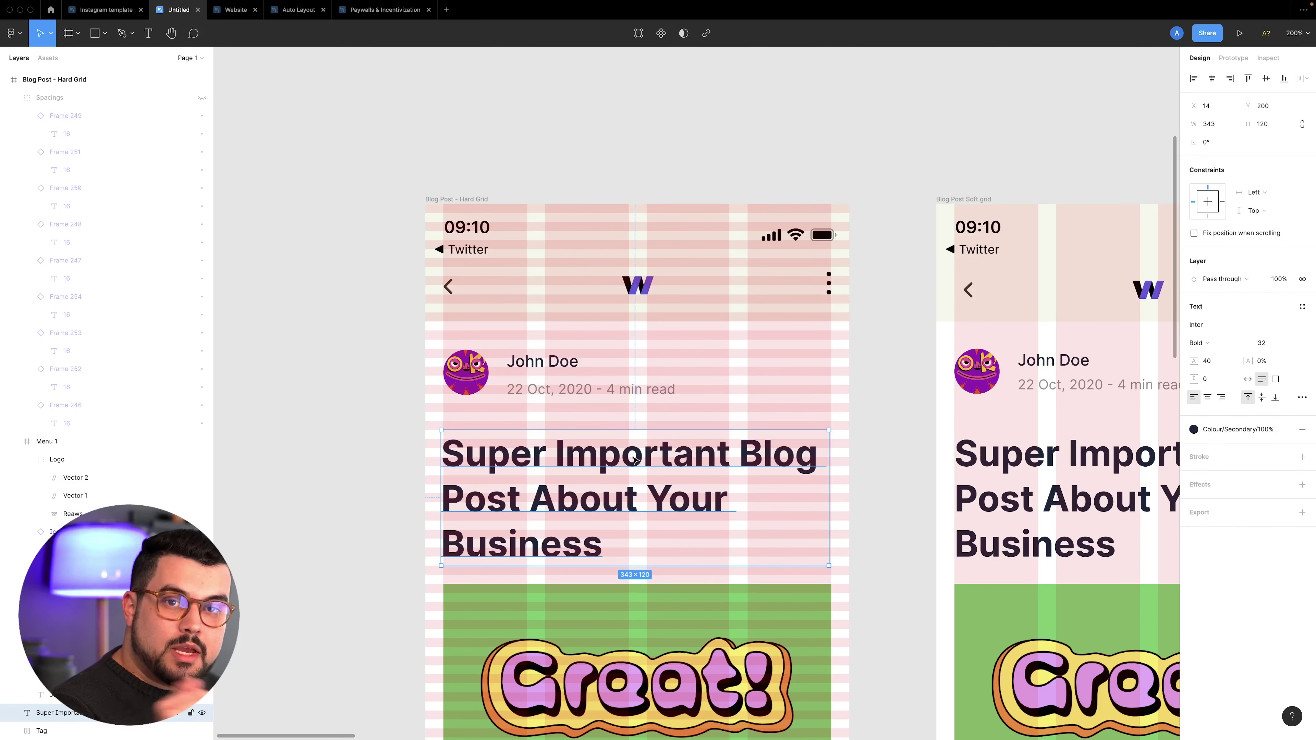
pyautogui.press('+')
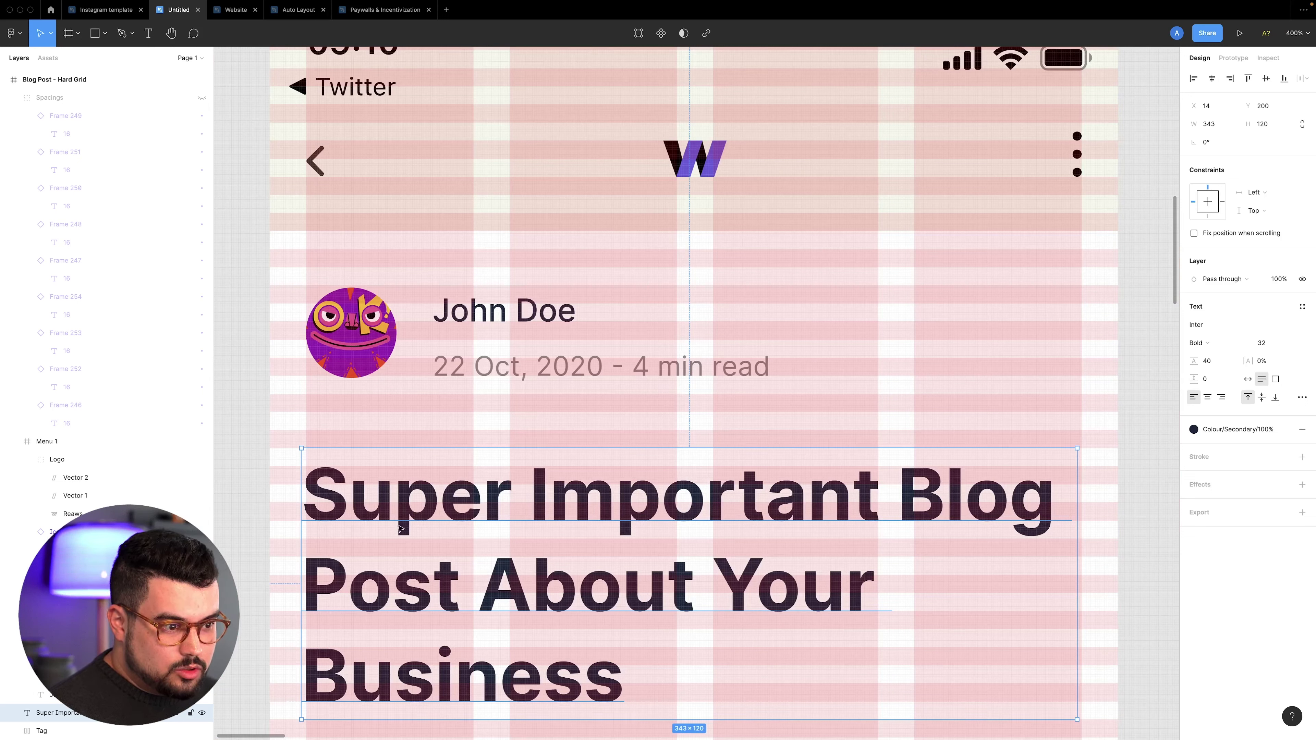
pyautogui.click(451, 369)
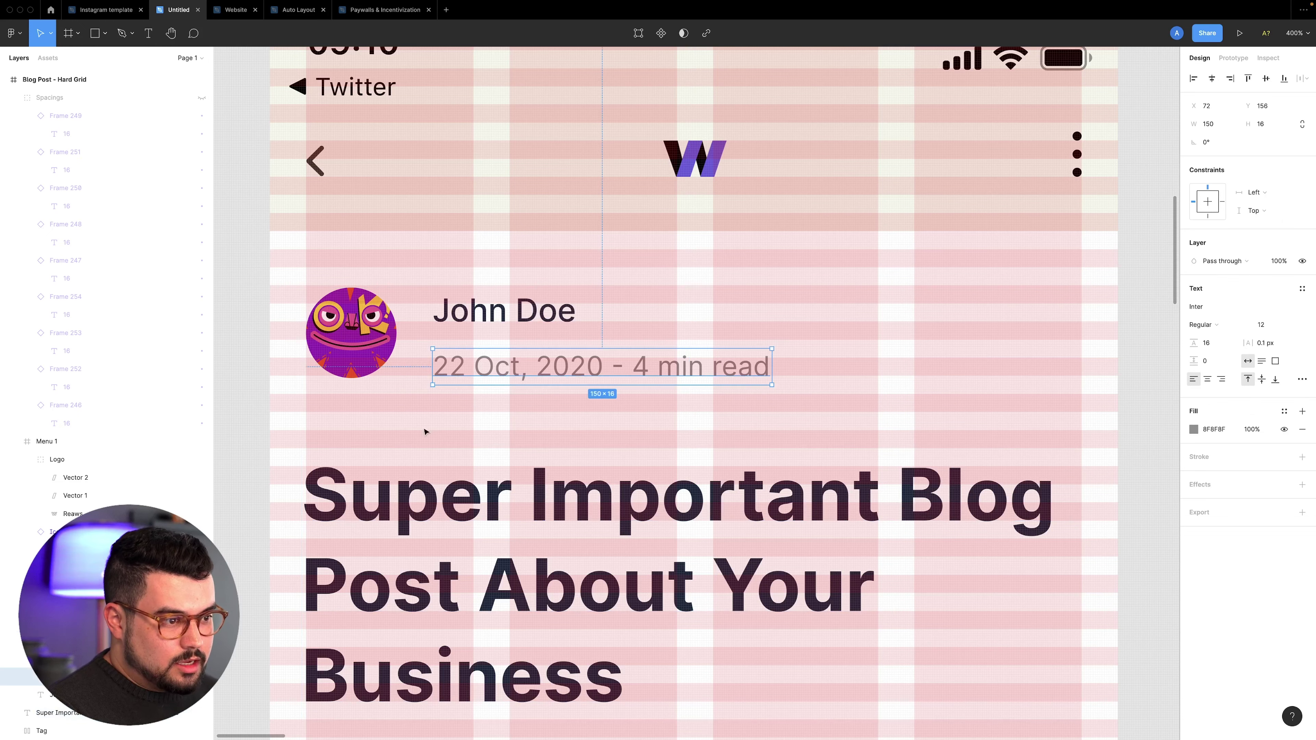
pyautogui.click(521, 330)
# Inspect how the image, Category tag, subheading and body text in the hard grid post sit on the rows grid
pyautogui.scroll(-10, 485, 353)
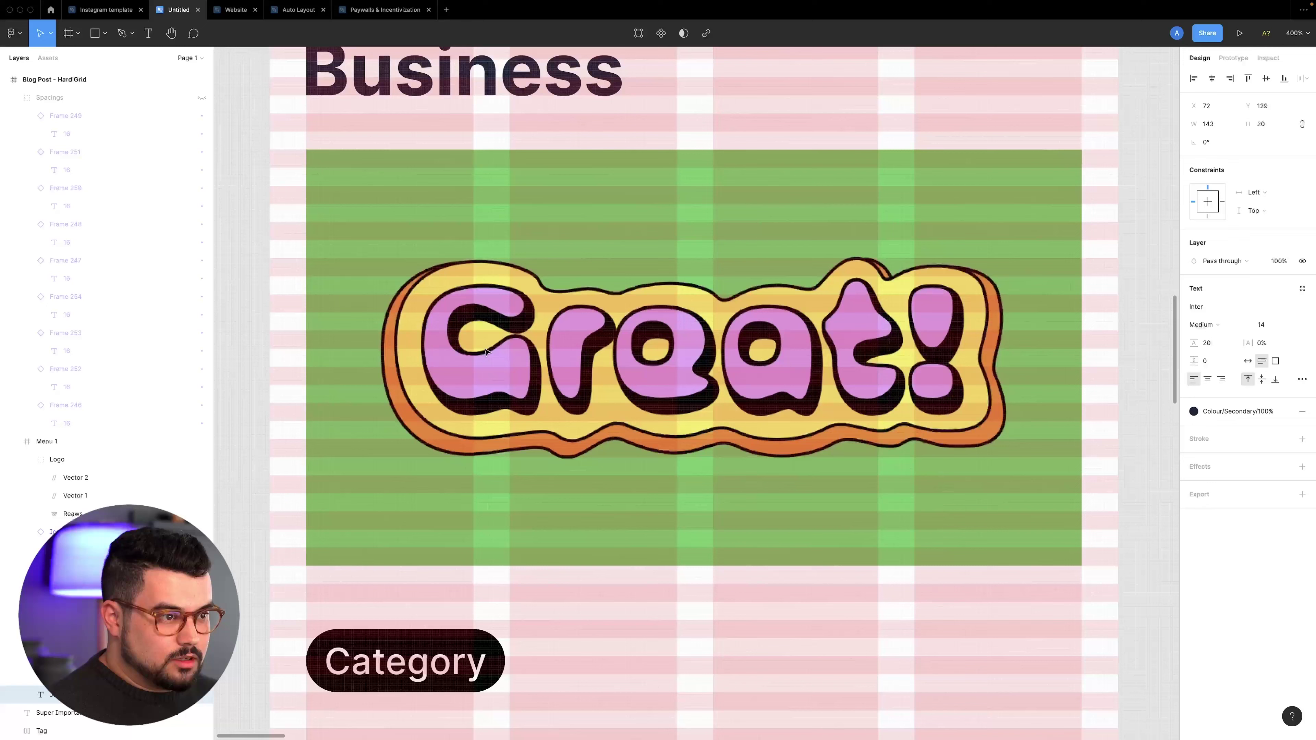
pyautogui.click(326, 312)
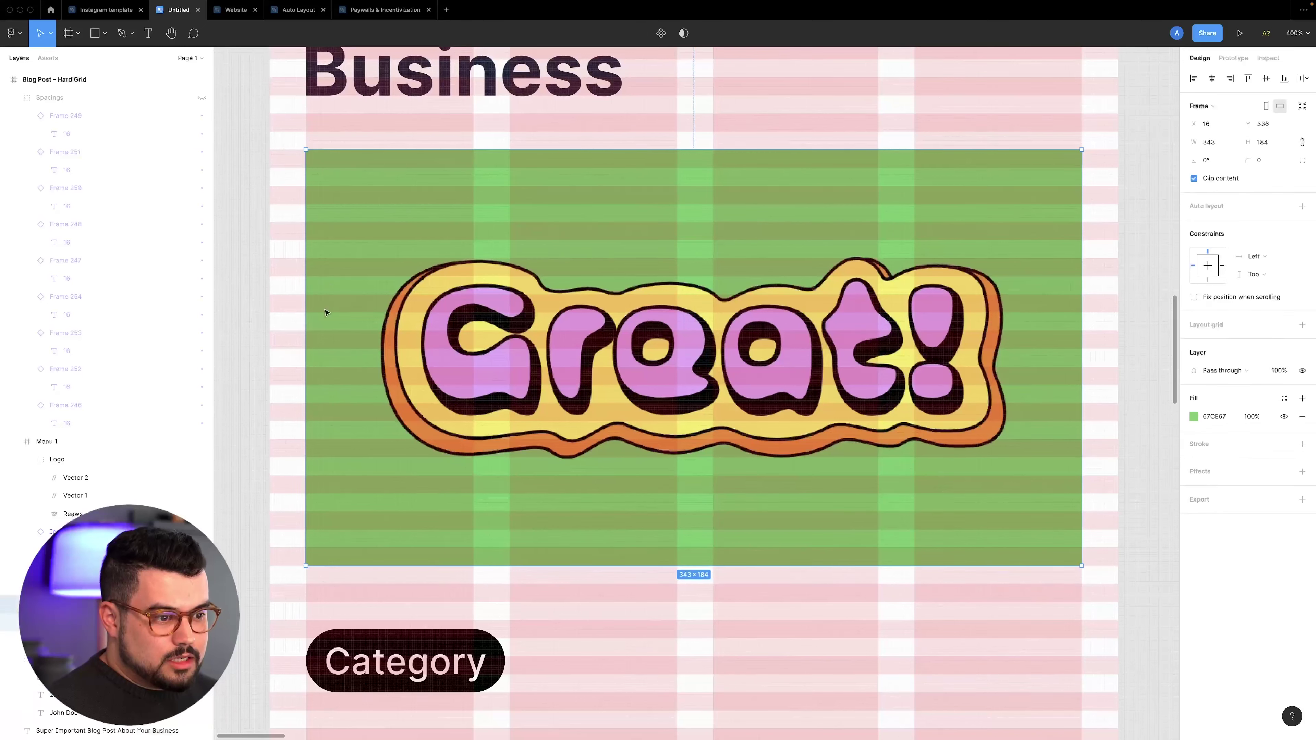
pyautogui.scroll(-5, 637, 297)
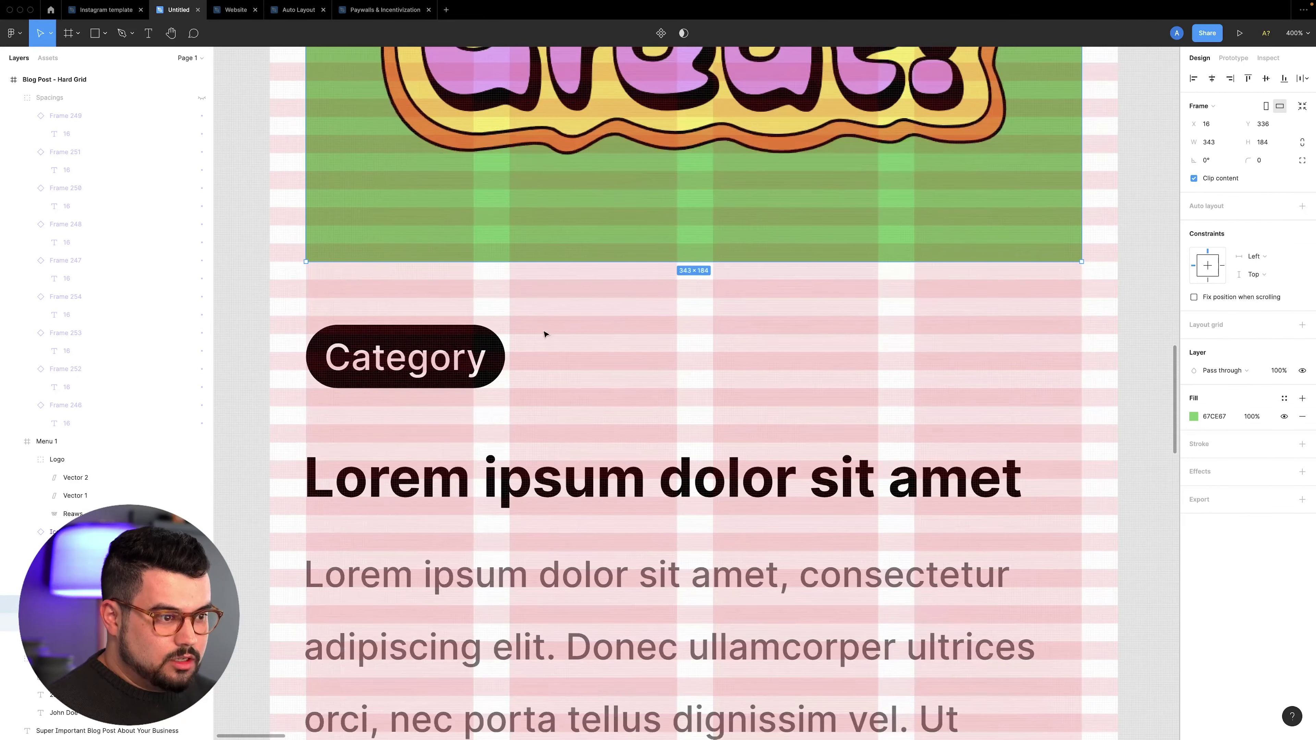
pyautogui.doubleClick(420, 369)
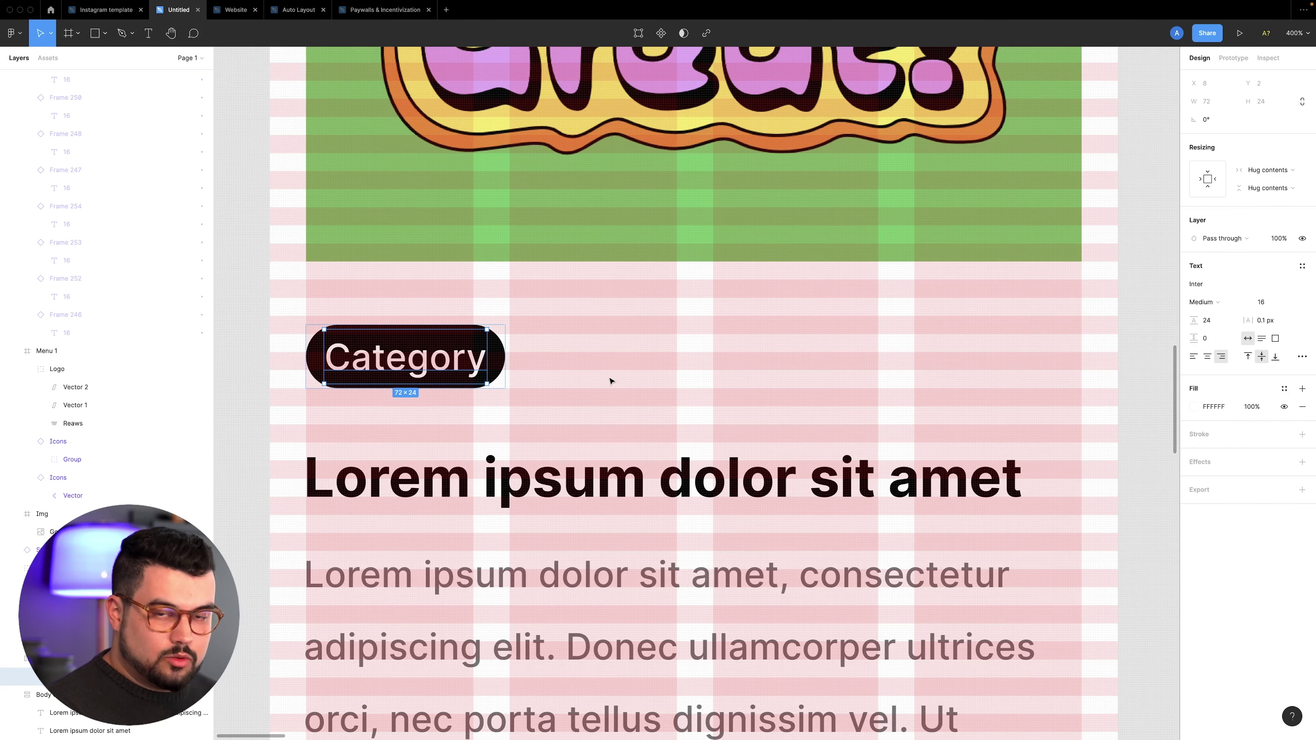
pyautogui.scroll(-3, 611, 381)
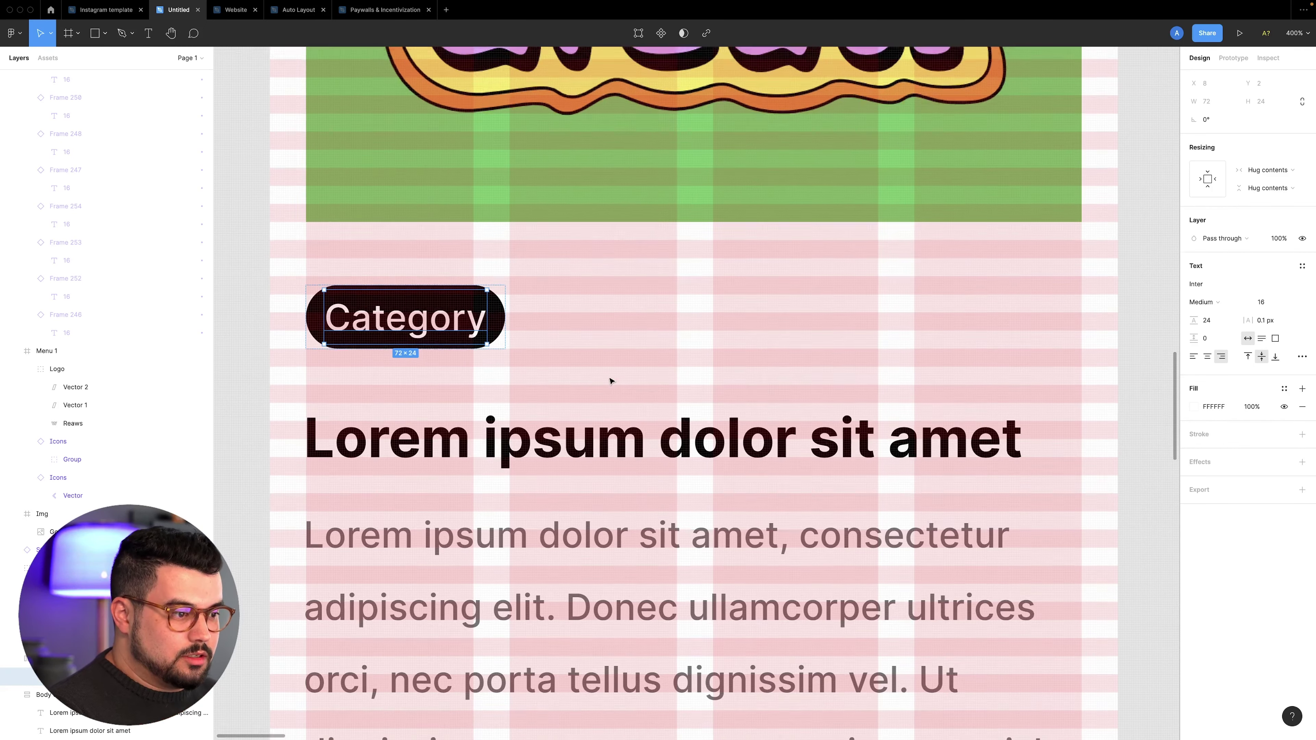
pyautogui.click(612, 381)
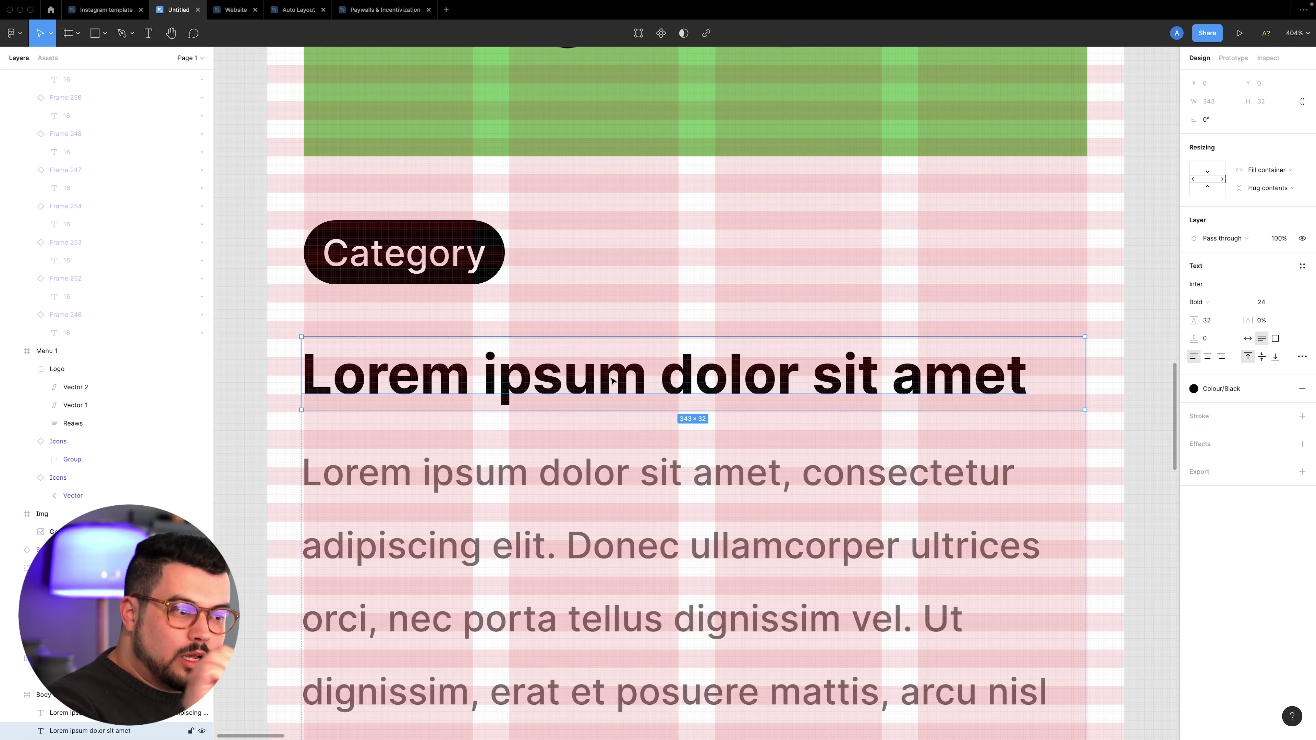
pyautogui.scroll(-5, 679, 337)
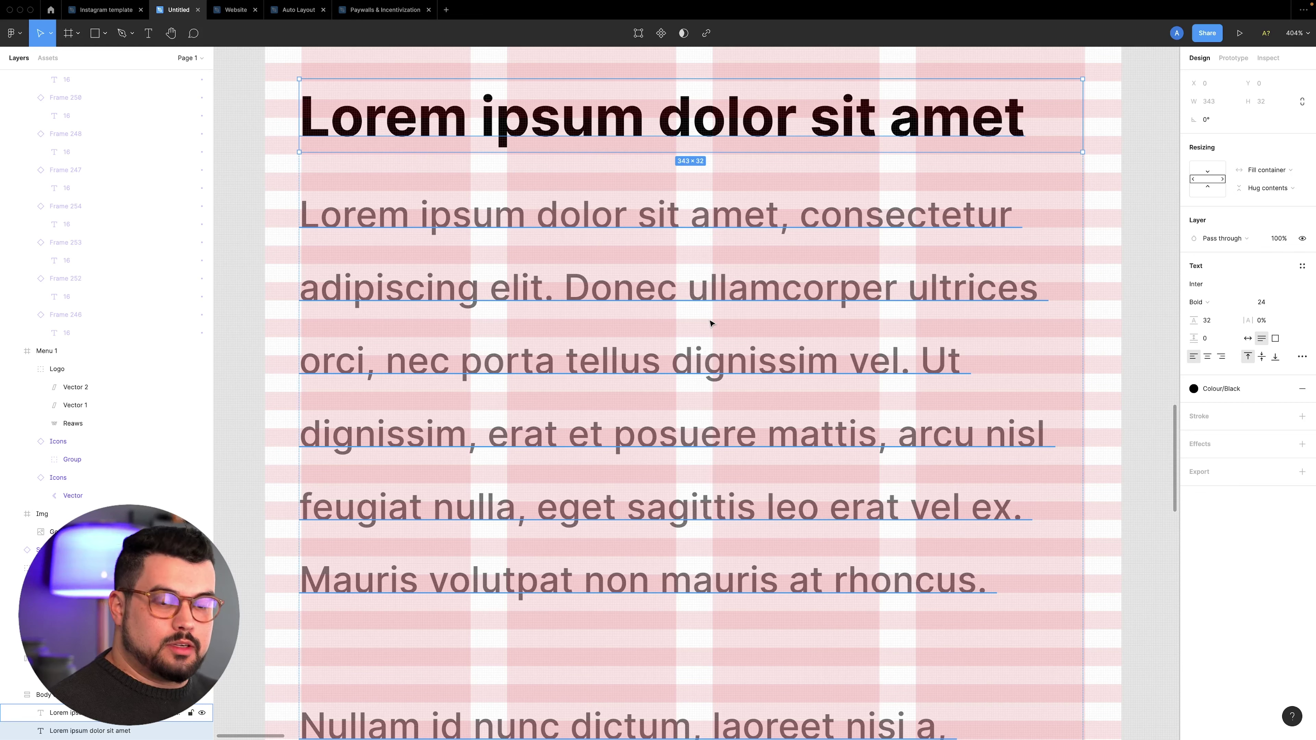
pyautogui.scroll(-5, 709, 323)
pyautogui.scroll(10, 684, 323)
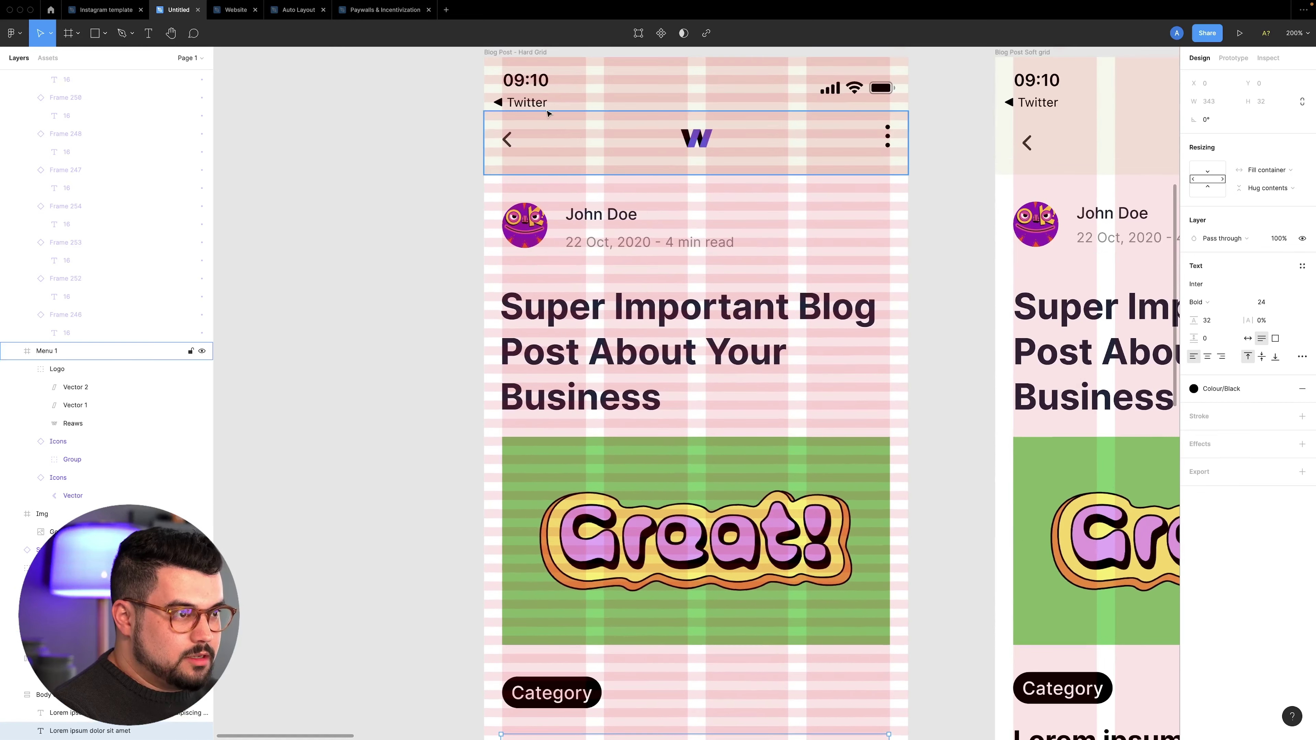
# Hide the layout grids and show the Spacings layer in the Blog Post - Hard Grid frame
pyautogui.scroll(2, 547, 113)
pyautogui.click(513, 89)
pyautogui.hotkey('shift', 'g')
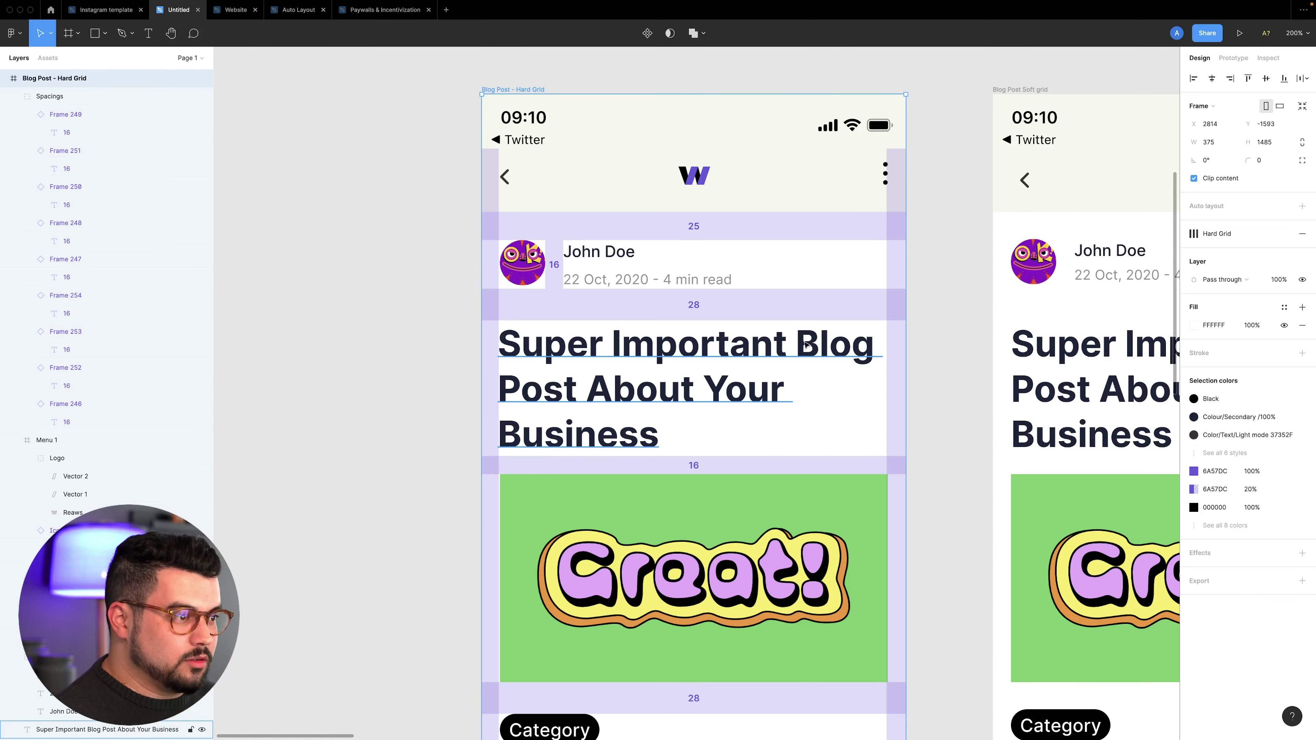
pyautogui.scroll(-5, 717, 347)
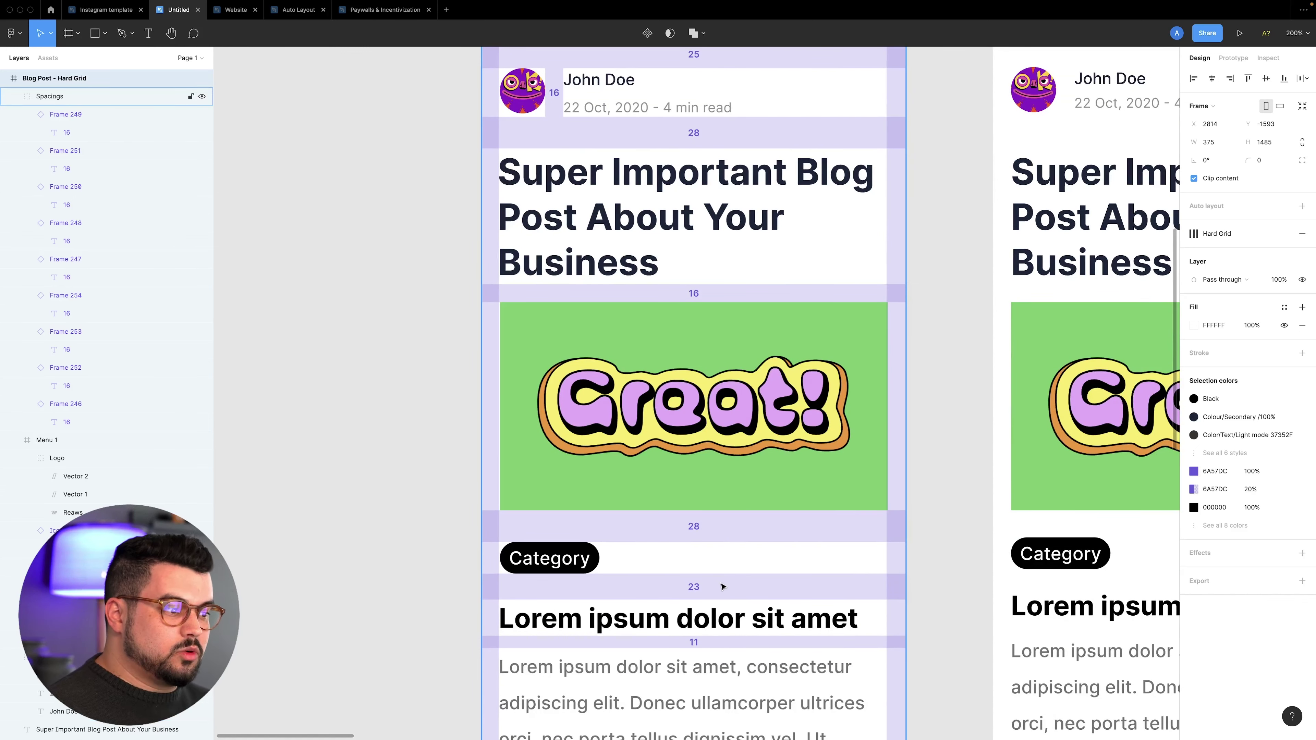
pyautogui.scroll(-2, 722, 647)
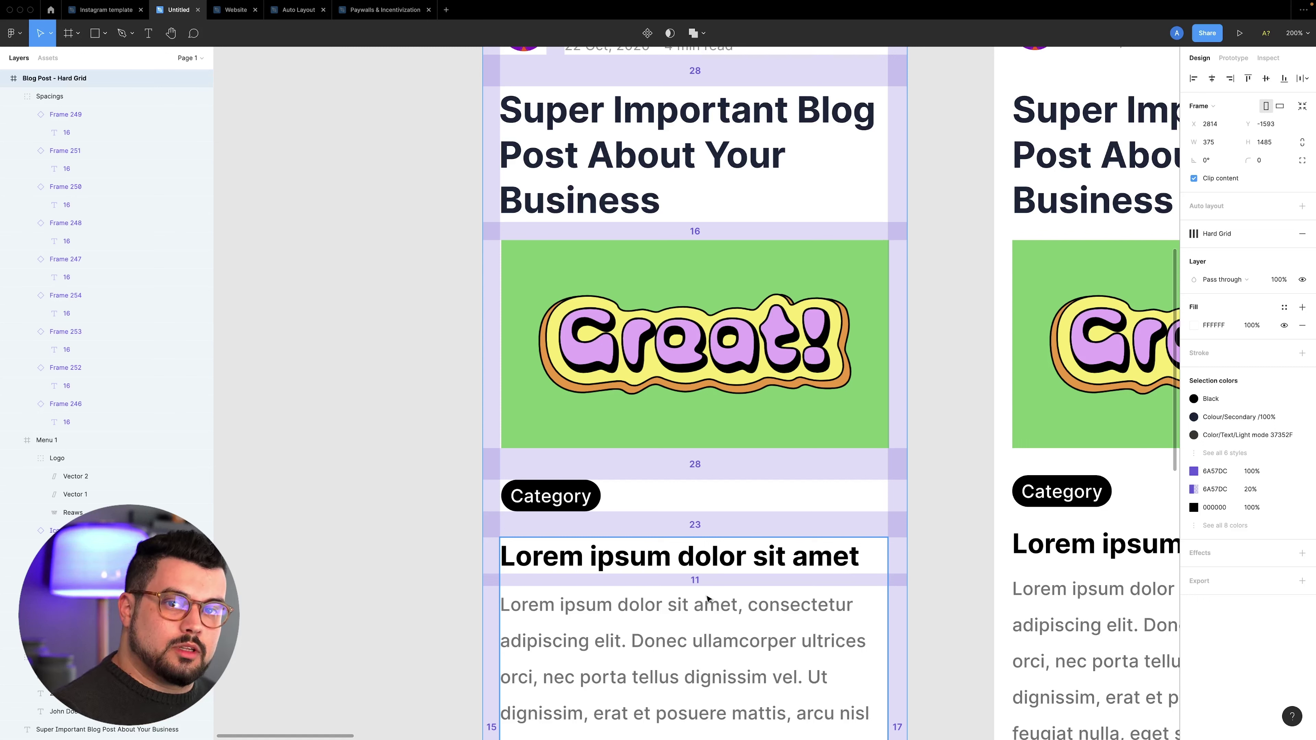
# Select the Blog Post Soft grid frame and display its layout grid columns
pyautogui.press('n')
pyautogui.hotkey('ctrl', 'g')
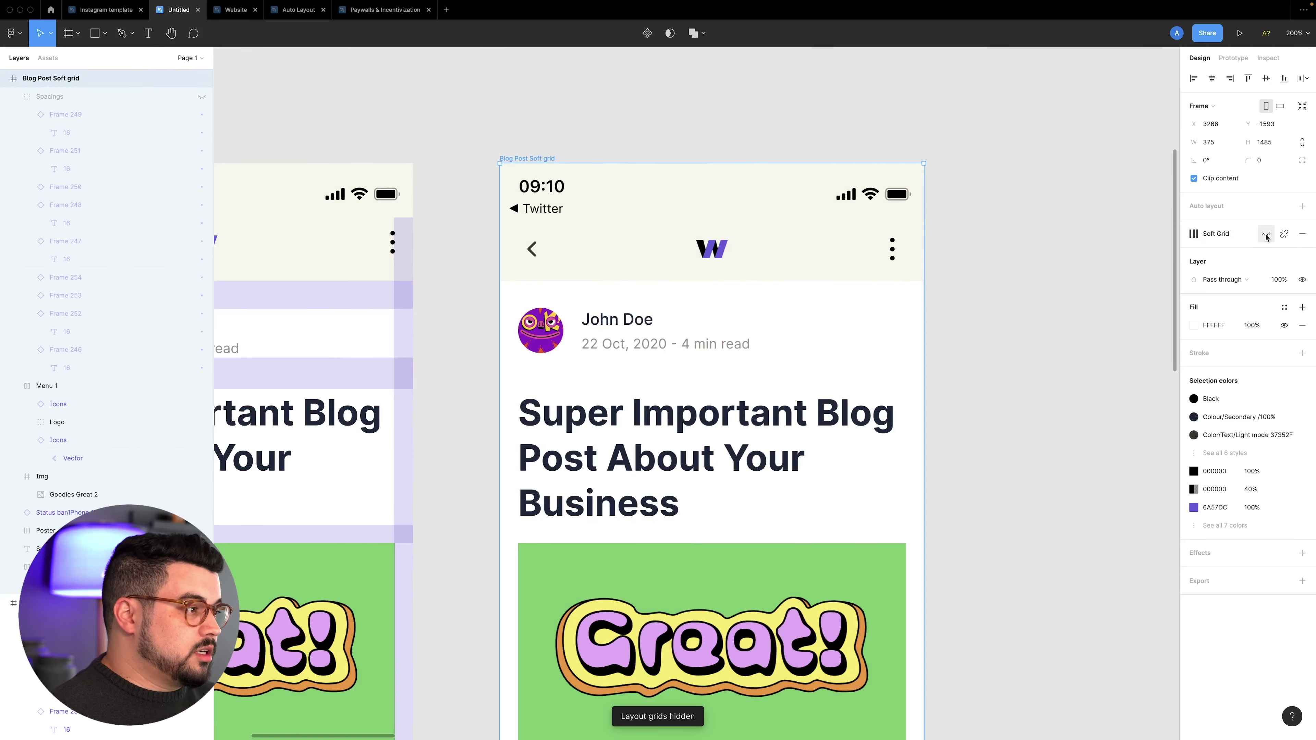
pyautogui.hotkey('ctrl', 'g')
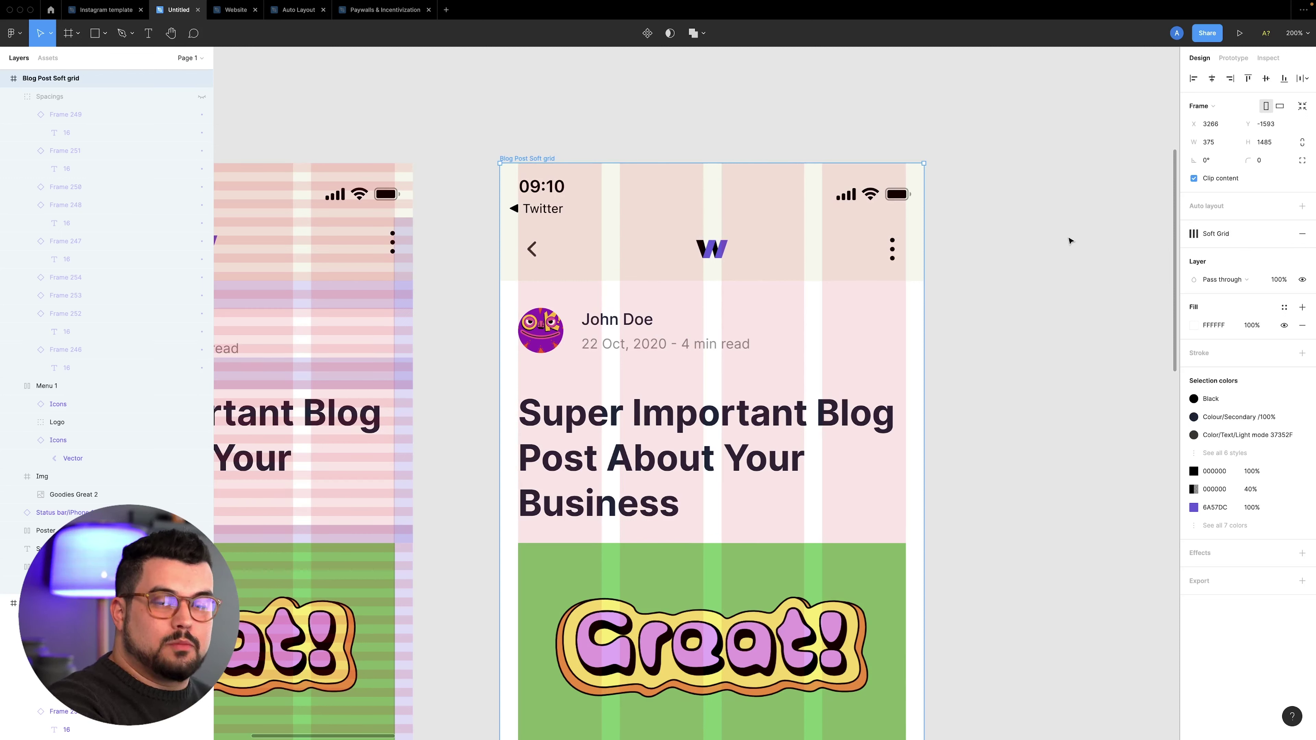
# Show the Spacings layer in the Blog Post Soft grid frame and hide the layout grids
pyautogui.click(202, 96)
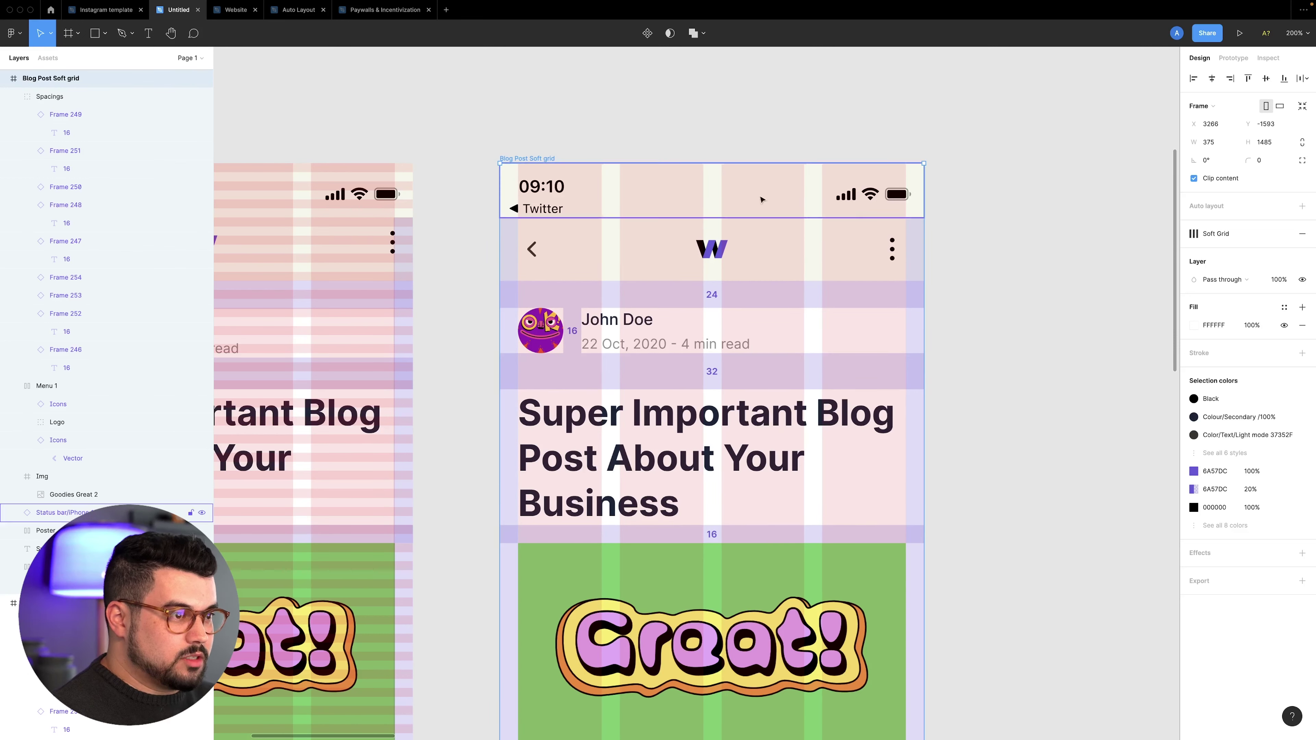
pyautogui.hotkey('ctrl', 'g')
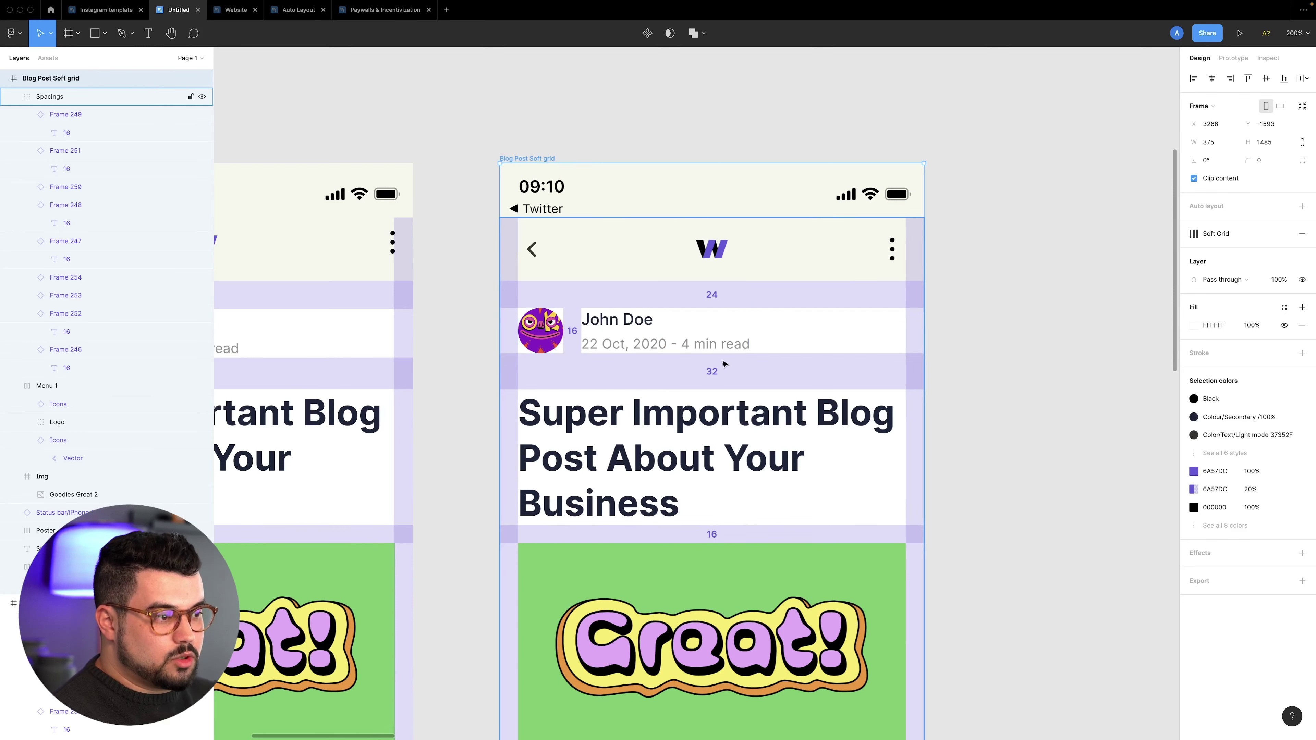
pyautogui.scroll(-3, 719, 378)
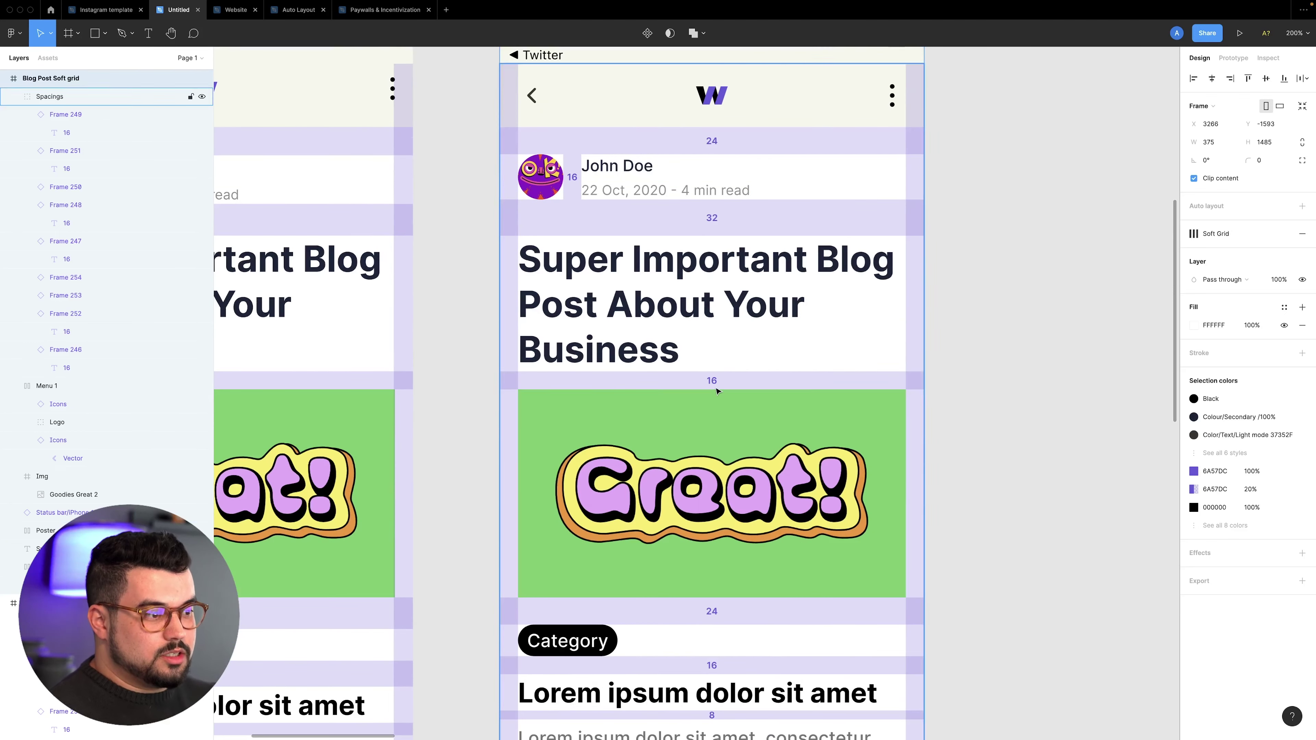
pyautogui.scroll(-4, 716, 391)
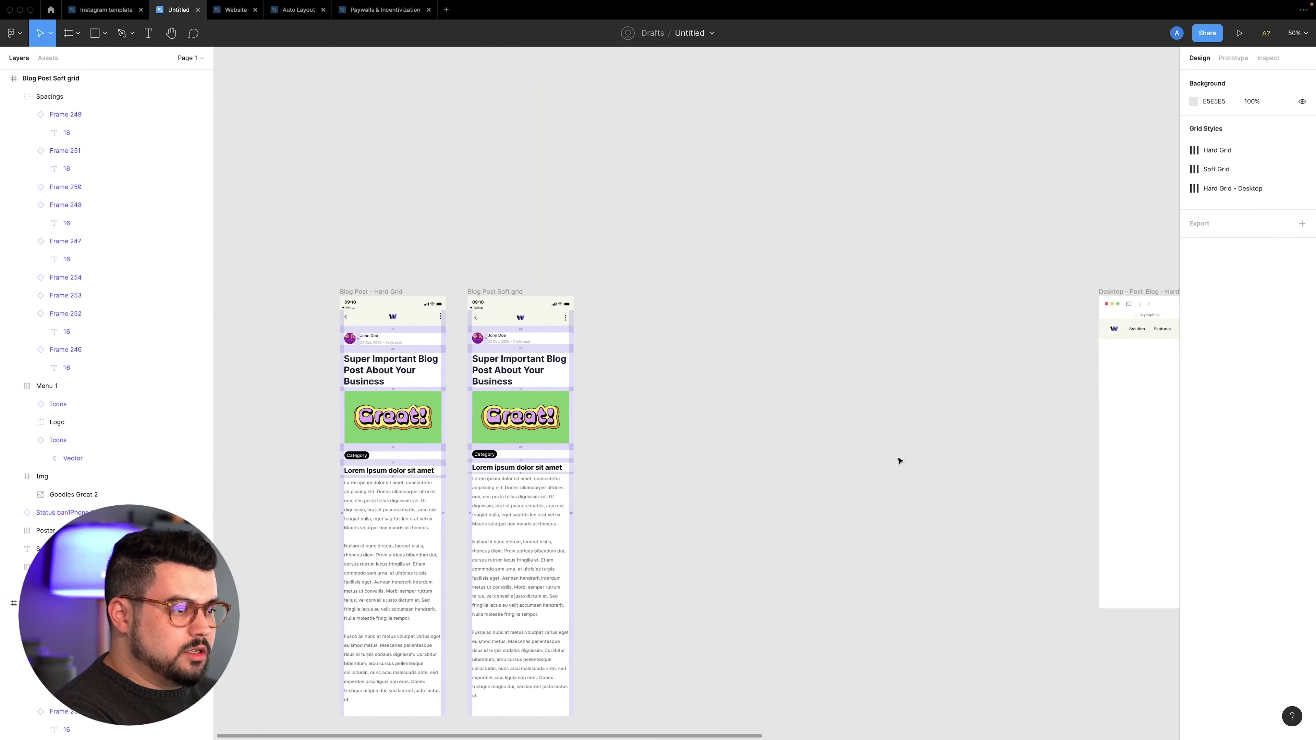
# Turn on the layout grids for the first Desktop - Post_Blog - Hard Grid frame
pyautogui.hscroll(14, 898, 460)
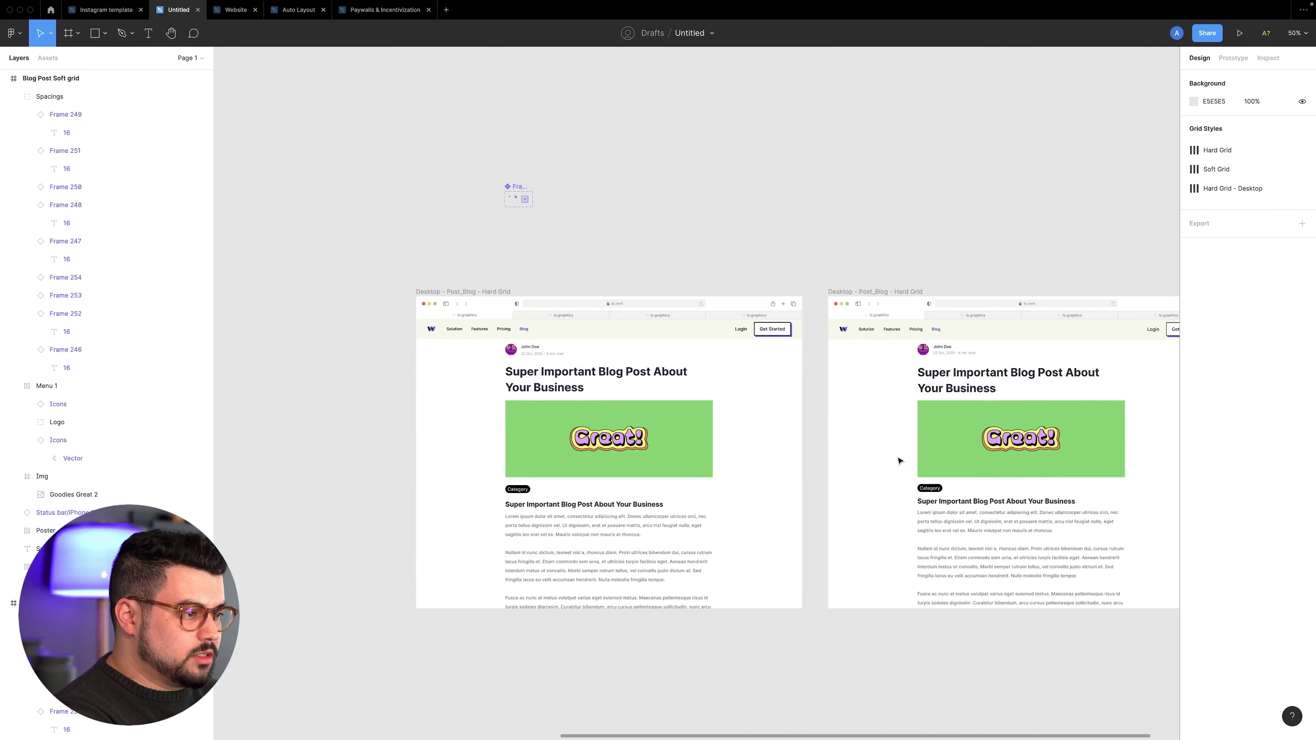
pyautogui.hotkey('shift', '0')
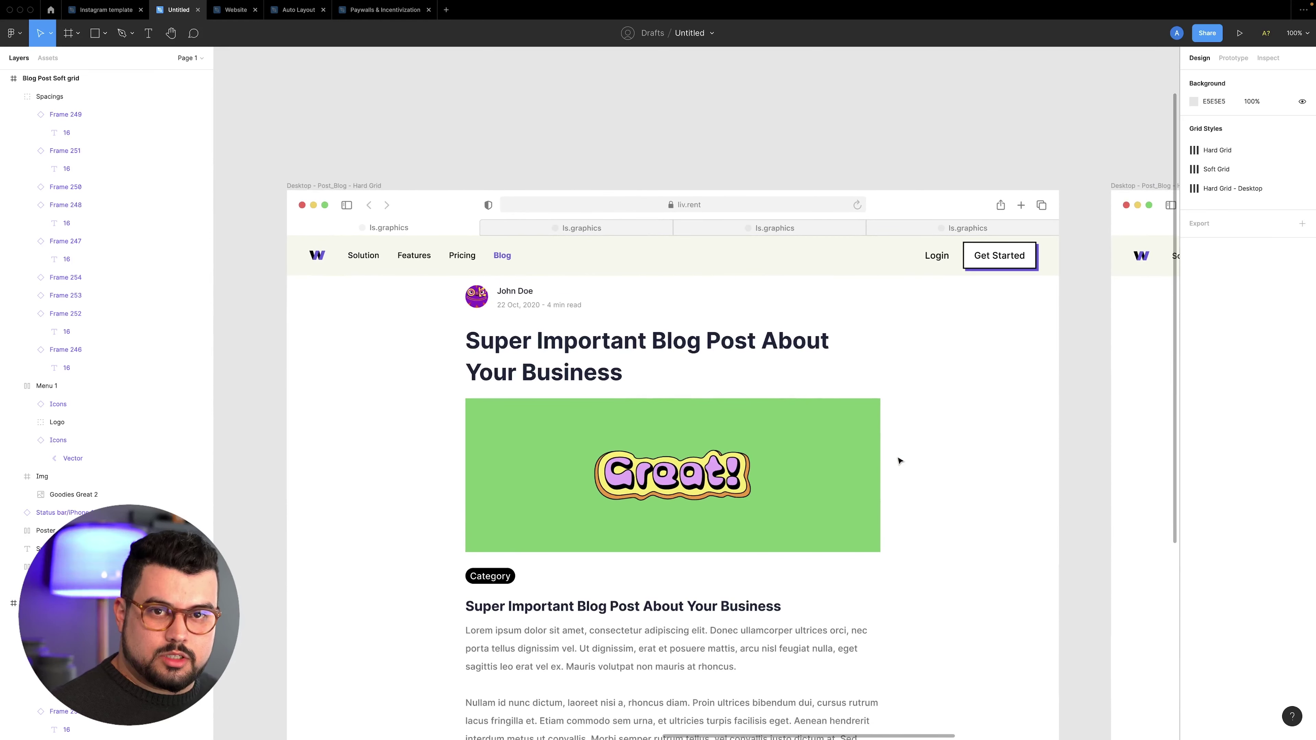
pyautogui.click(365, 185)
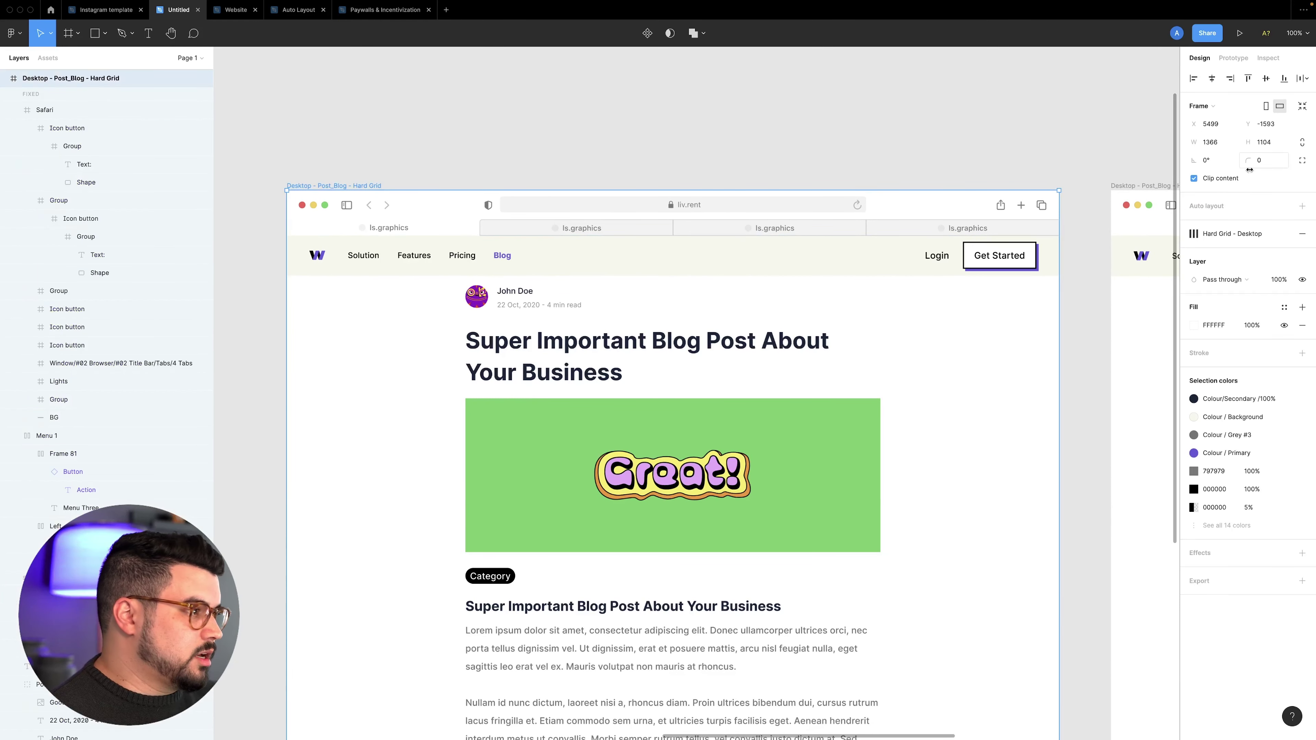
pyautogui.click(1266, 233)
pyautogui.hscroll(-2, 744, 230)
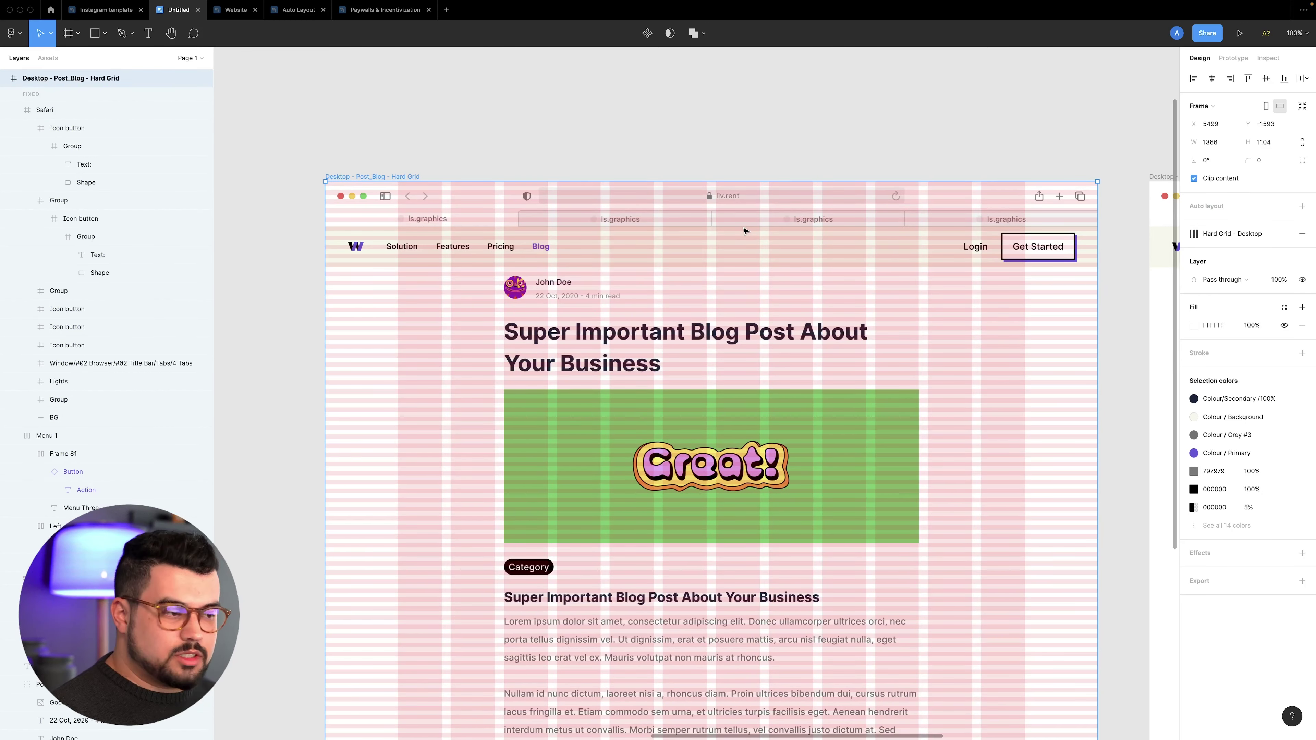
# Measure the desktop post's distances from the author block to the menu and from the title to the image
pyautogui.click(584, 349)
pyautogui.press('+')
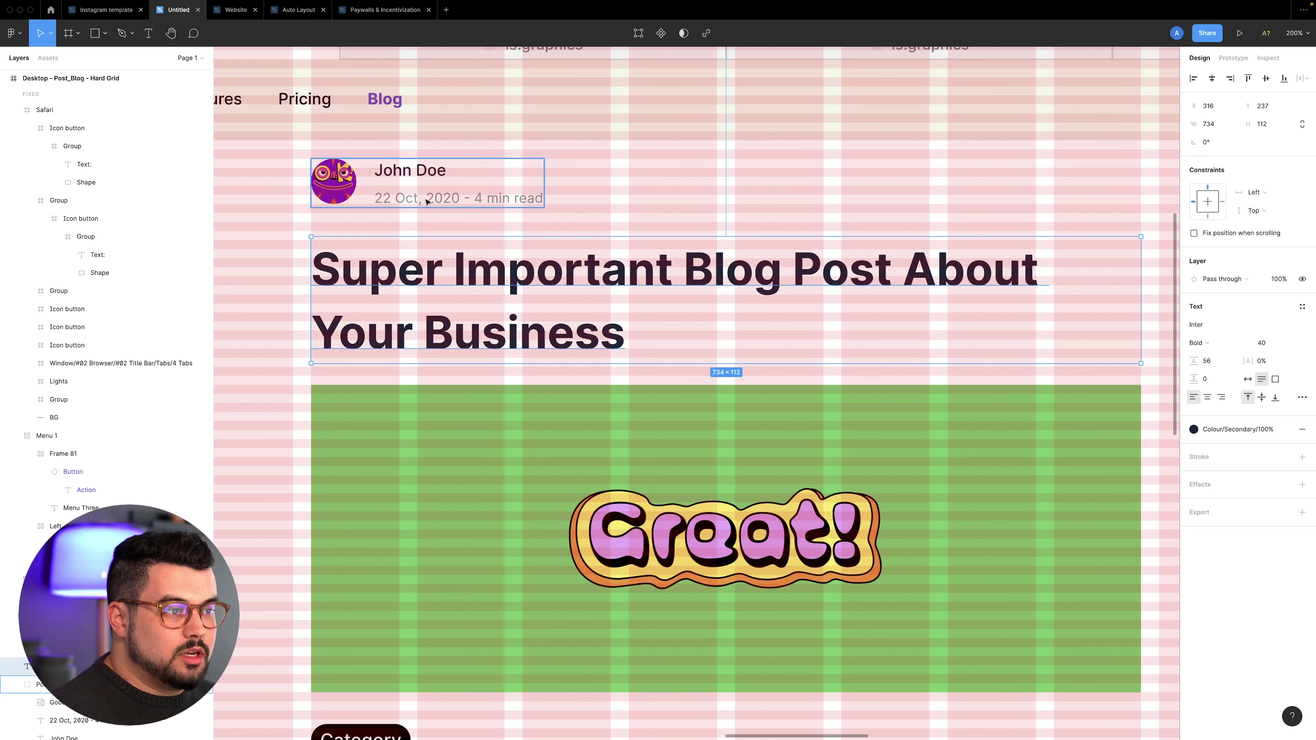
pyautogui.press('alt')
pyautogui.click(520, 204)
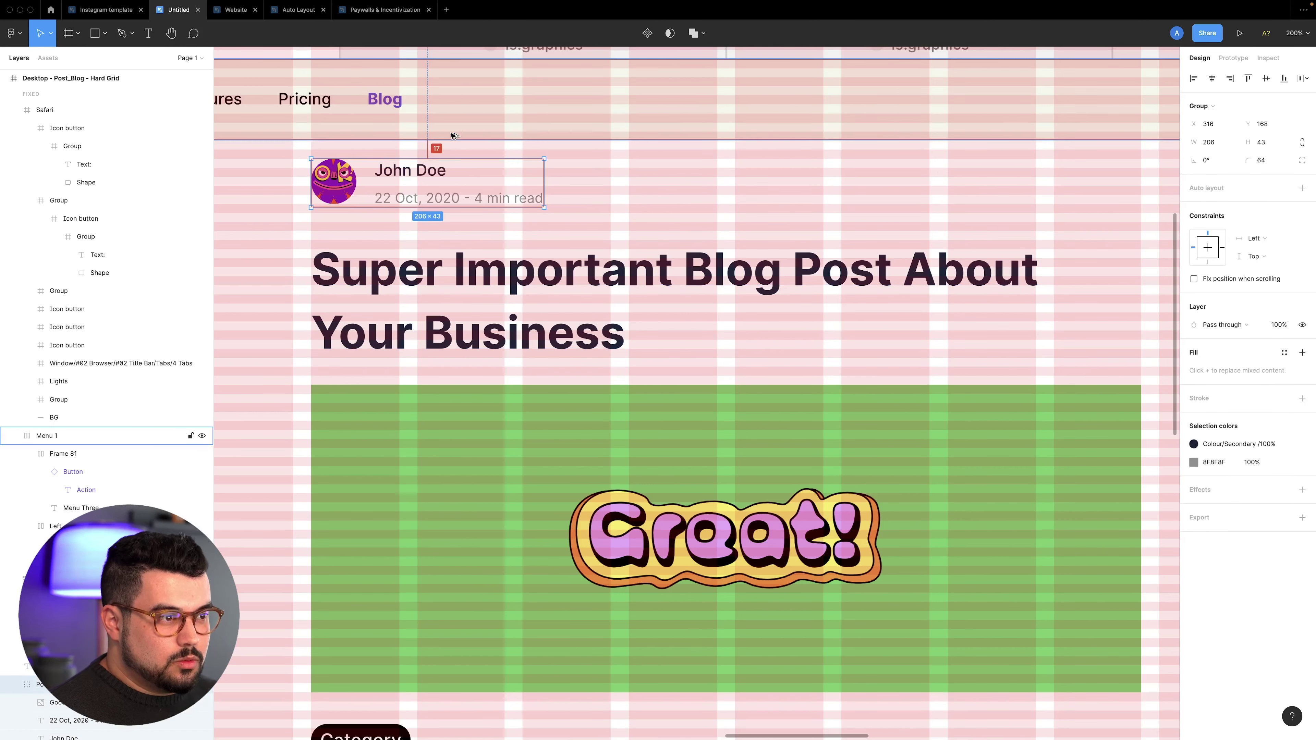
pyautogui.click(553, 276)
pyautogui.hscroll(-1, 531, 414)
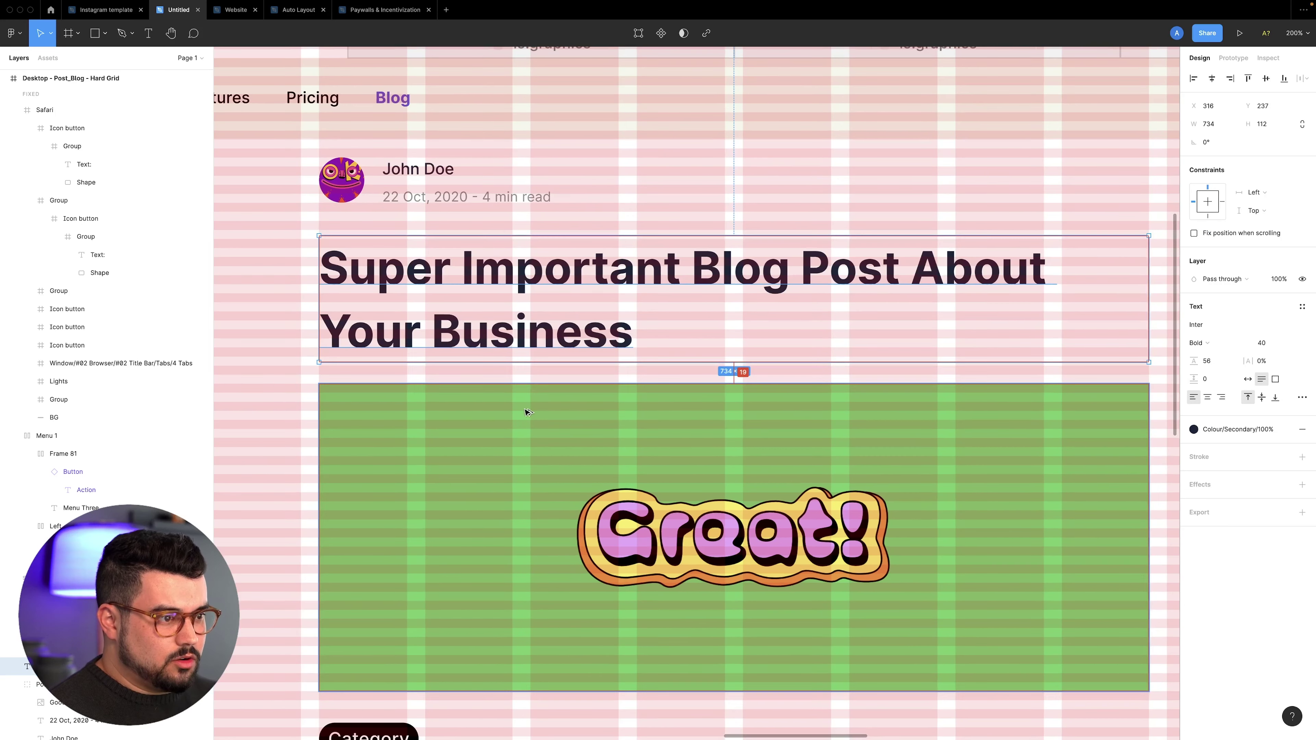
# Hide the layout grids and show the Spacings layer in the desktop hard grid frame
pyautogui.hotkey('ctrl', 'g')
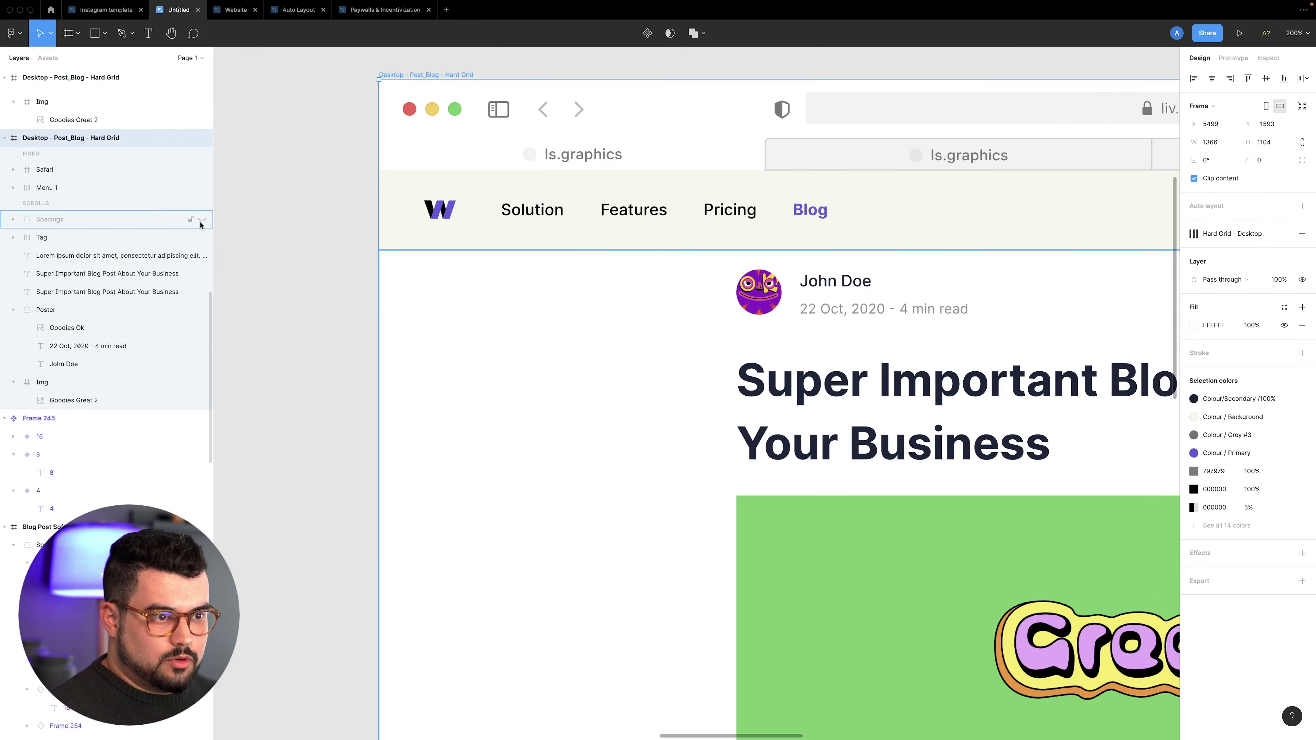
pyautogui.hotkey('ctrl', 'g')
pyautogui.hotkey('shift', '0')
pyautogui.hscroll(3, 507, 296)
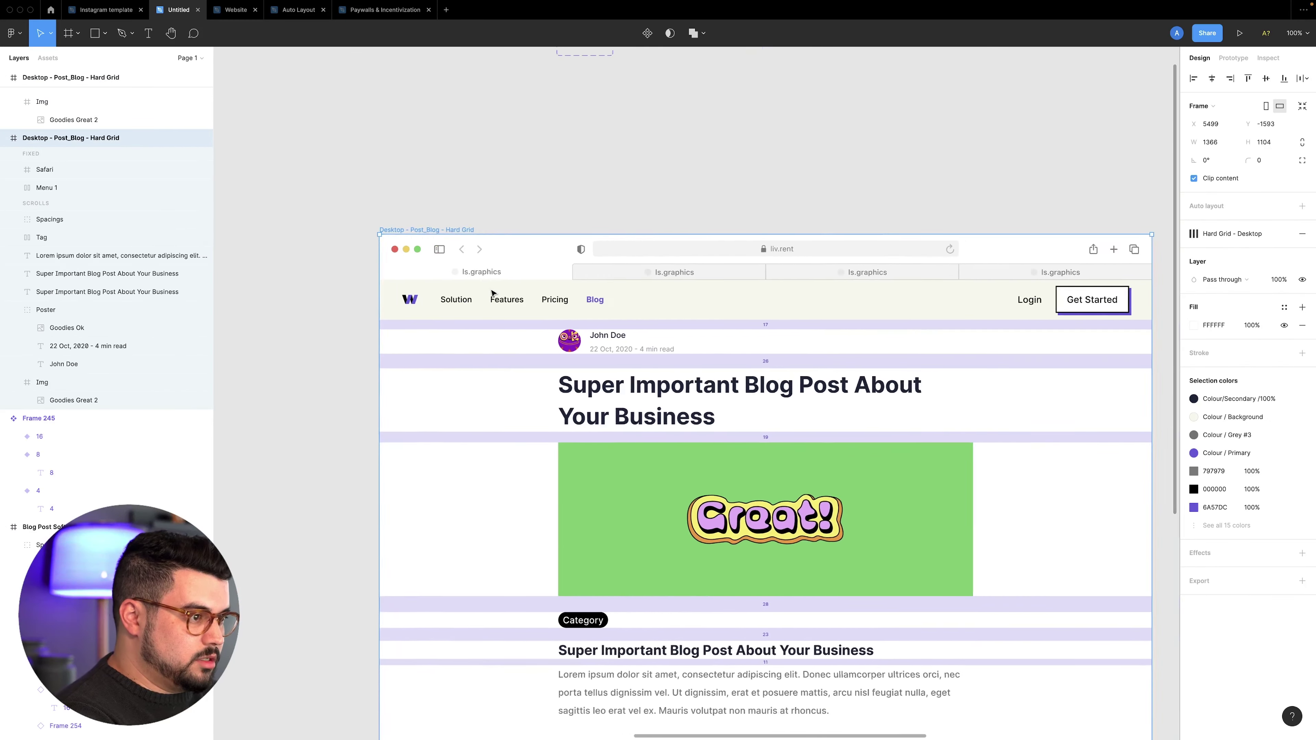
pyautogui.scroll(5, 500, 294)
pyautogui.scroll(3, 492, 293)
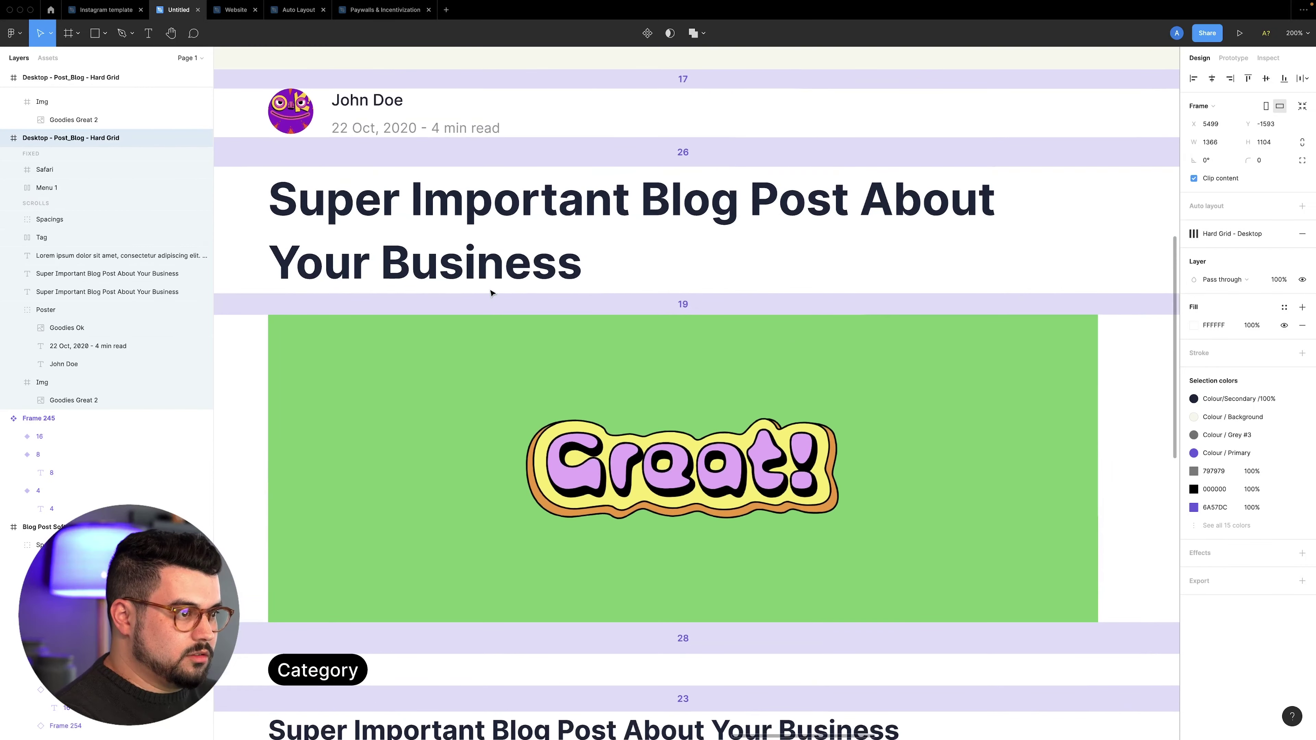
# Select the Desktop - Post_Blog - Soft Grid frame and show its 12-column layout grid
pyautogui.scroll(-2, 694, 228)
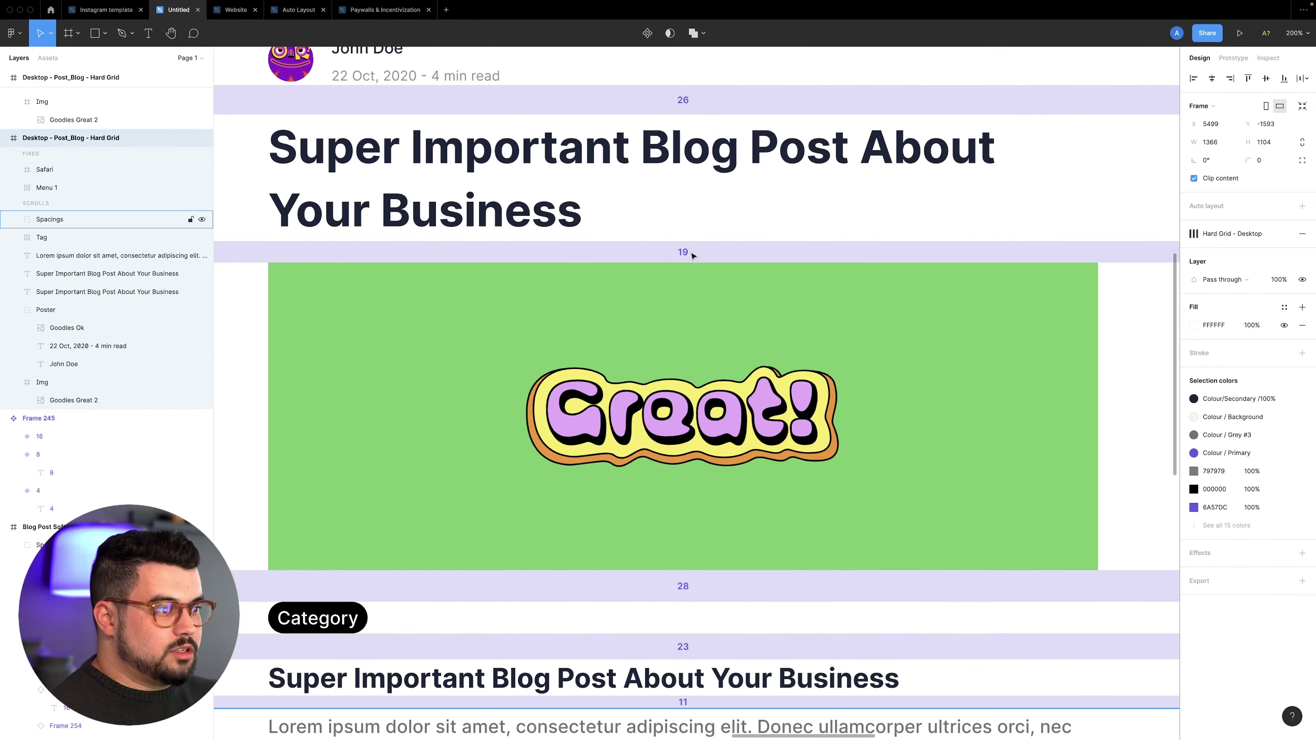
pyautogui.scroll(-4, 694, 259)
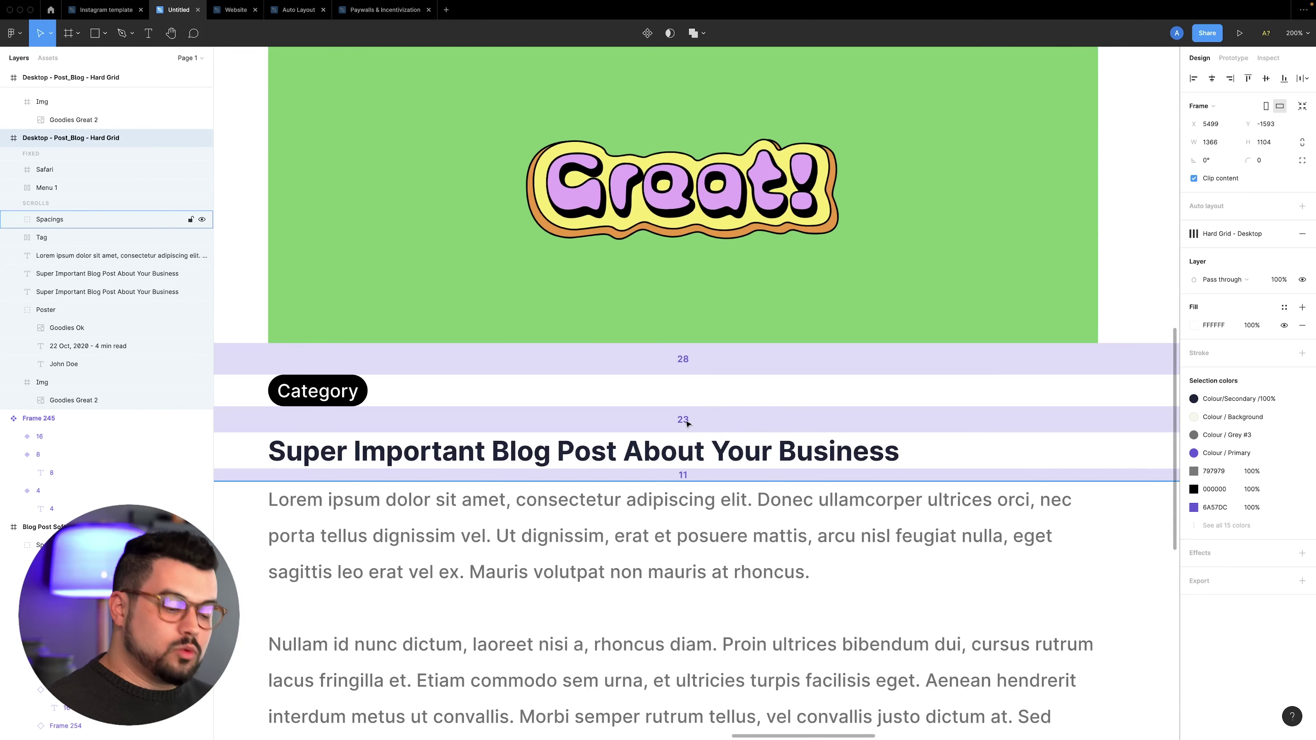
pyautogui.press('super+minus')
pyautogui.hscroll(10, 690, 415)
pyautogui.scroll(6, 690, 414)
pyautogui.click(781, 162)
pyautogui.scroll(-3, 572, 291)
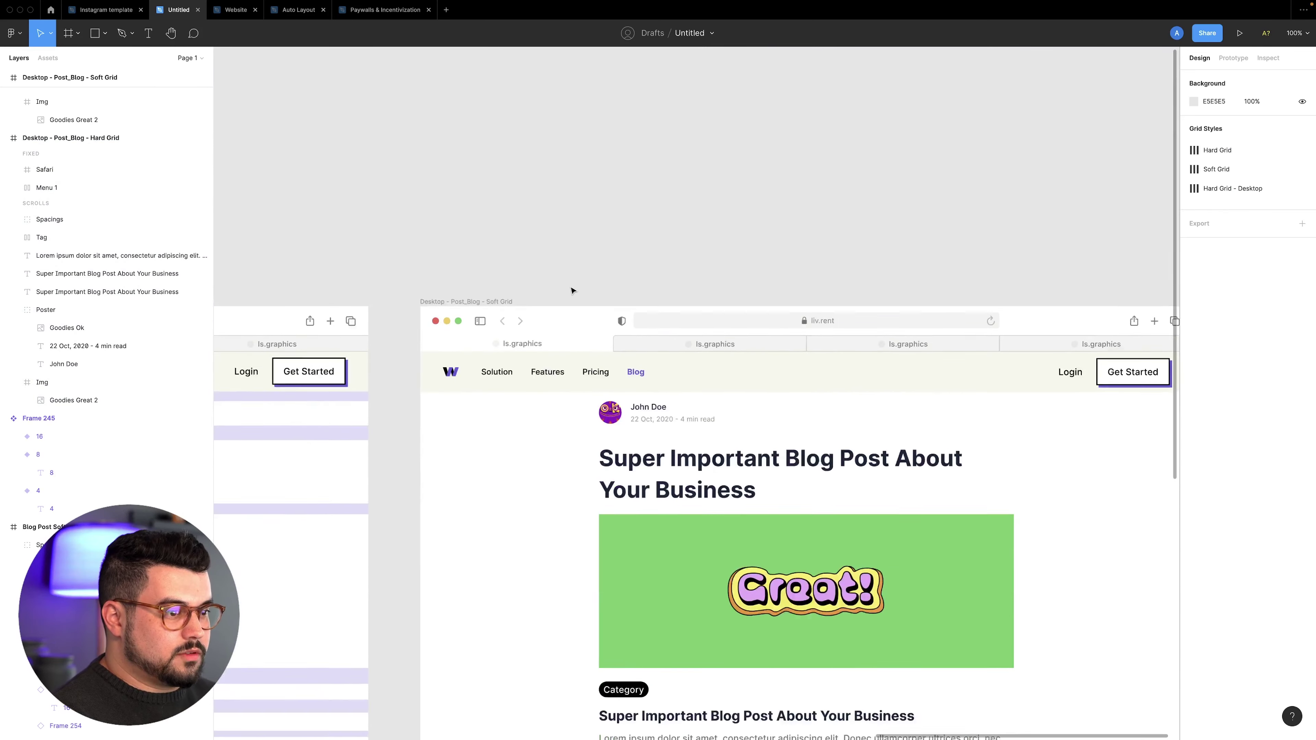
pyautogui.hscroll(1, 573, 289)
pyautogui.click(572, 288)
pyautogui.hscroll(3, 573, 288)
pyautogui.click(1283, 252)
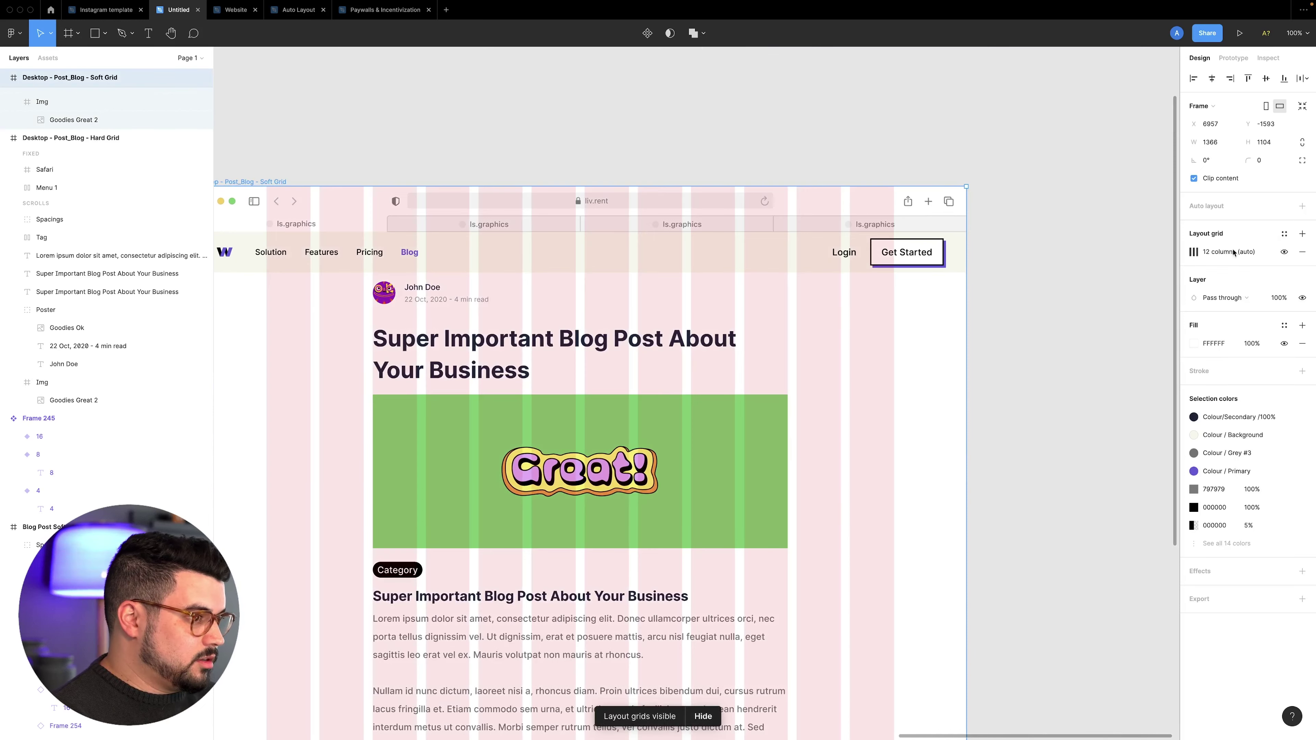
# Show the Spacings layer in the desktop soft grid frame and examine the spacing around the author block and title
pyautogui.hscroll(1, 1097, 265)
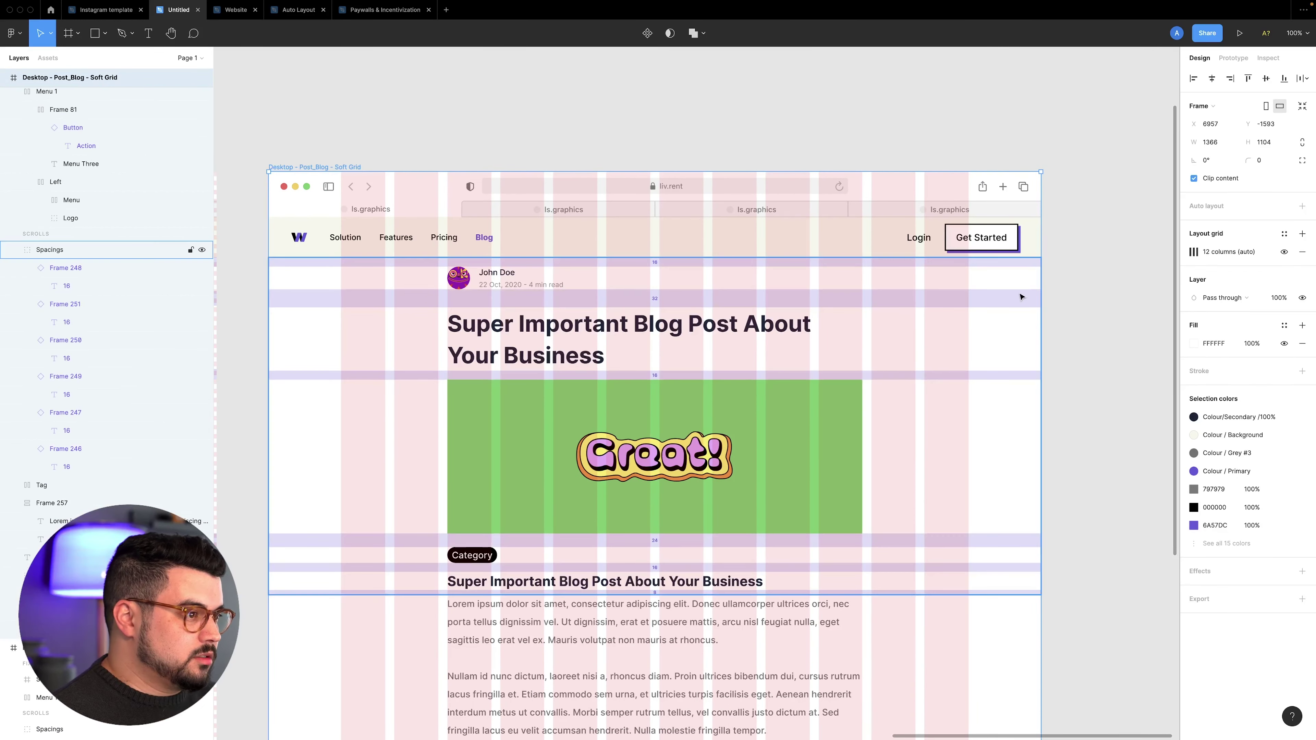
pyautogui.scroll(5, 1019, 297)
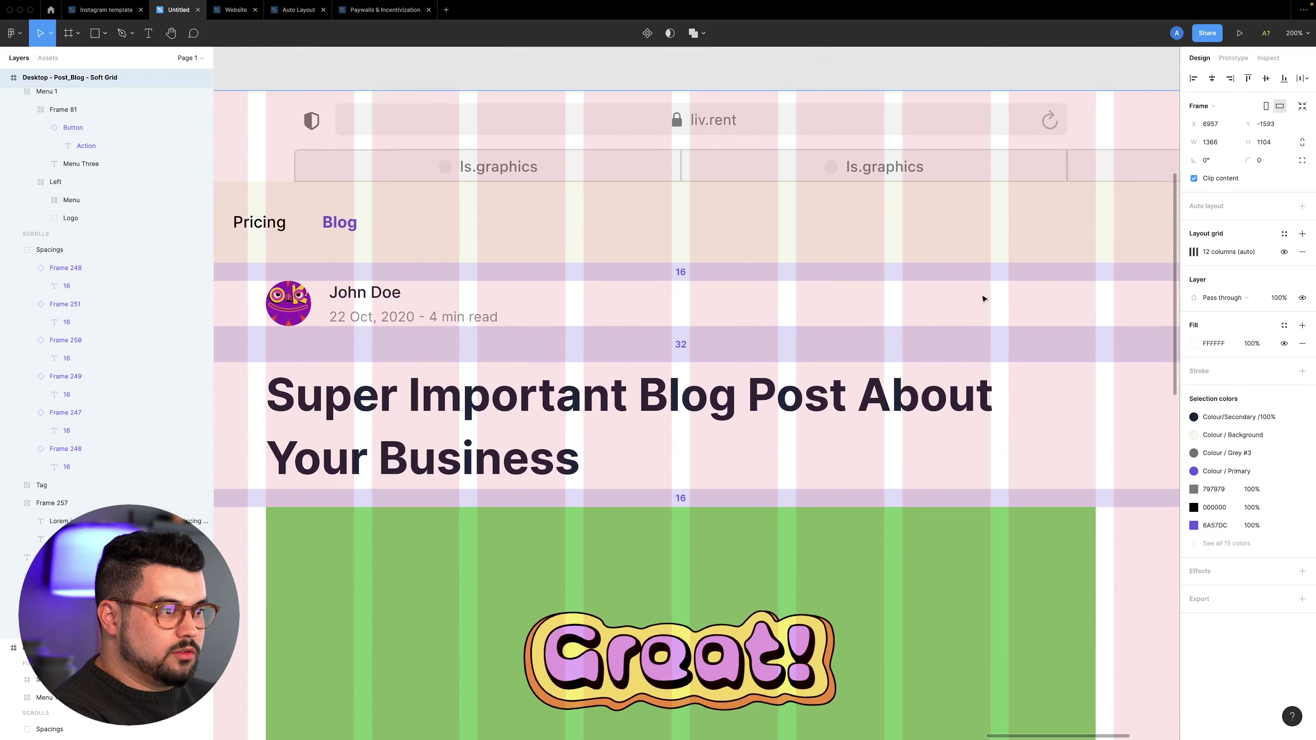